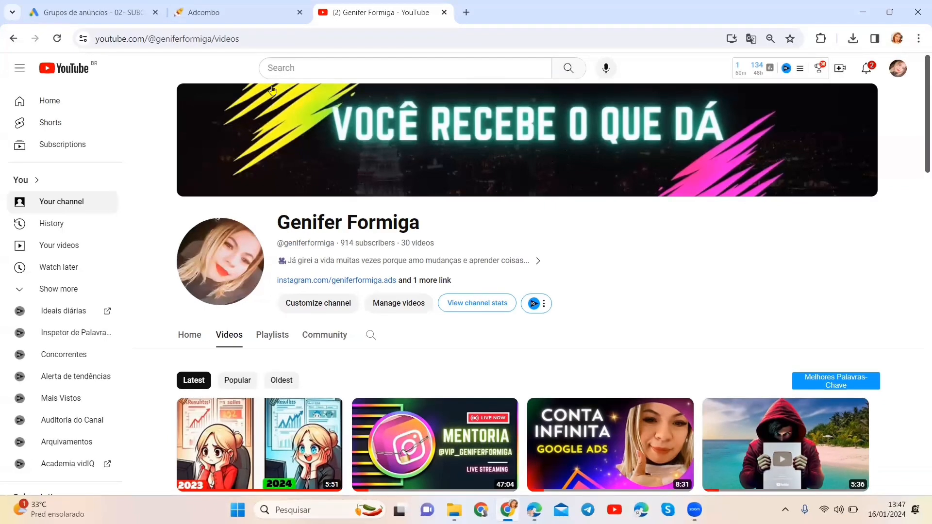
Step: Switch to AdCombo and examine the Renaza - CR offer's details, tracking URLs and landing page list
left_click(211, 13)
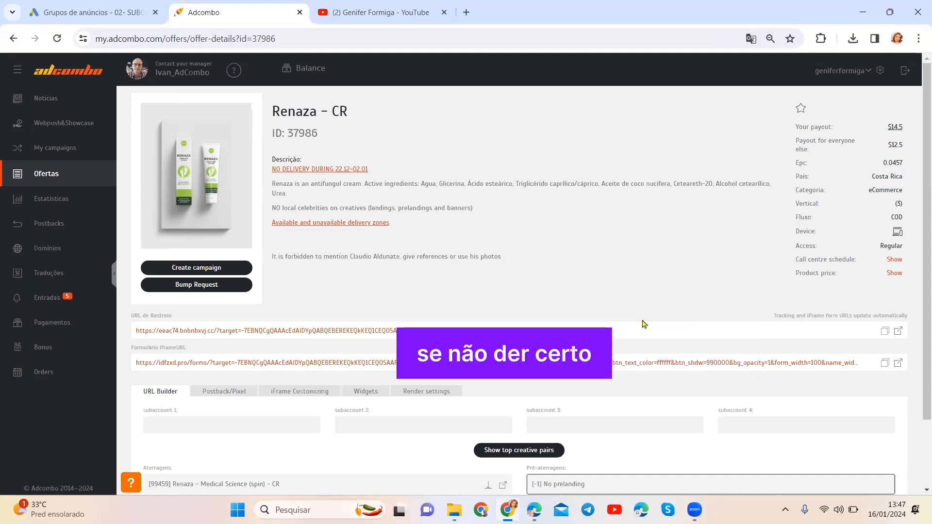
scroll(643, 324, "down", 2)
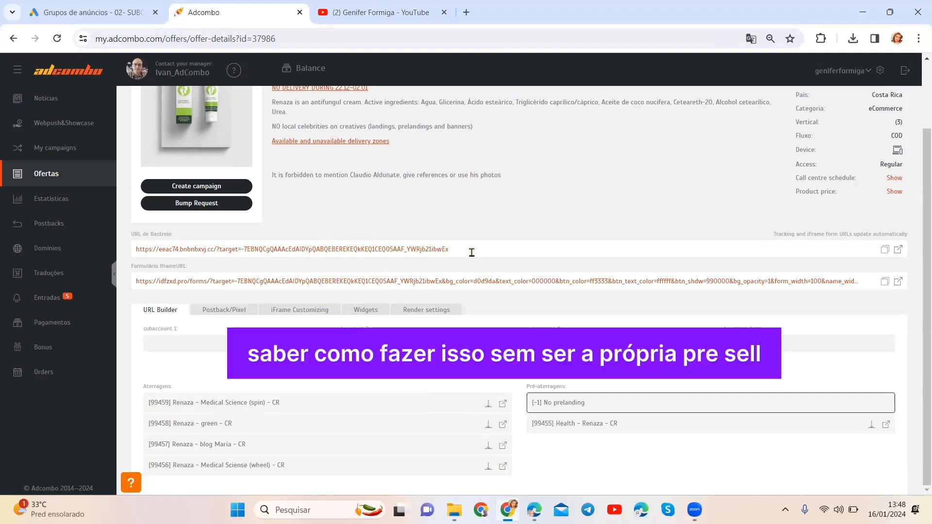
scroll(471, 252, "up", 2)
scroll(471, 253, "down", 2)
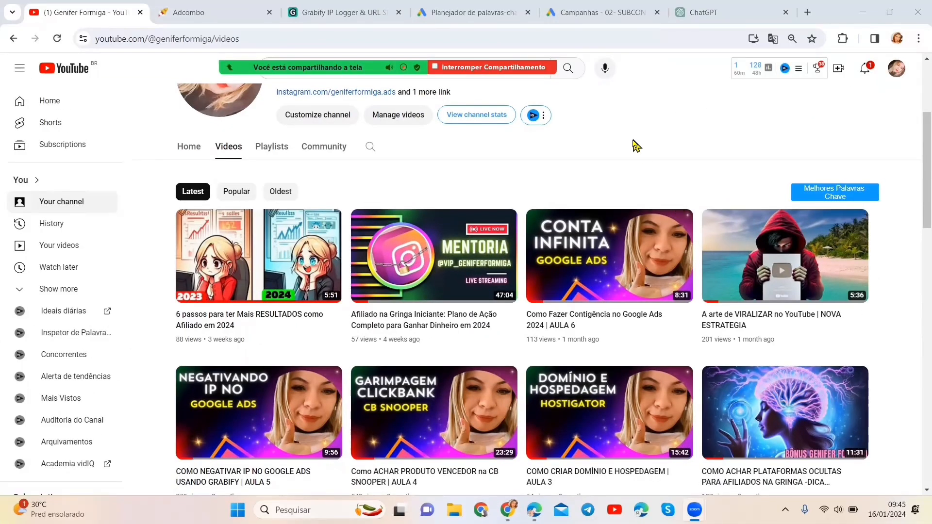
Step: Look through the channel's uploaded videos on YouTube for the AdCombo and presell lessons
scroll(636, 145, "down", 8)
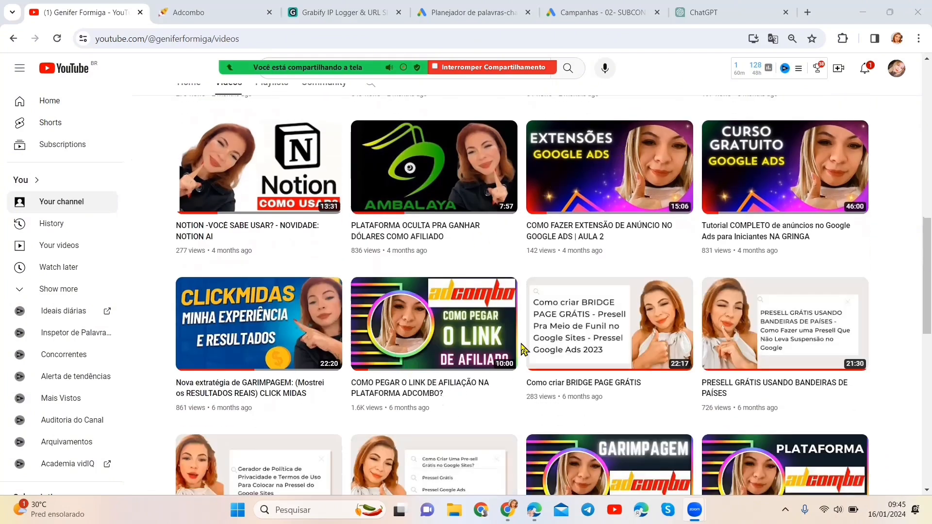
scroll(868, 397, "down", 2)
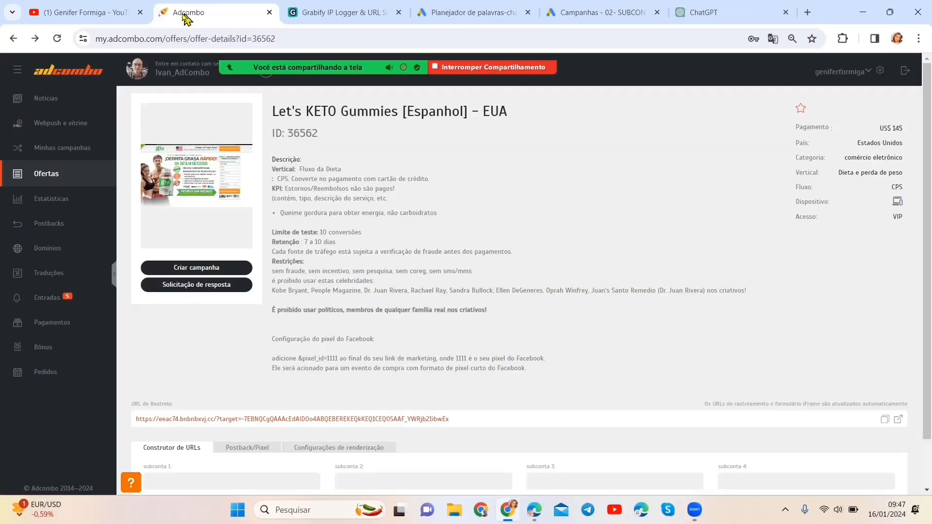
left_click(99, 15)
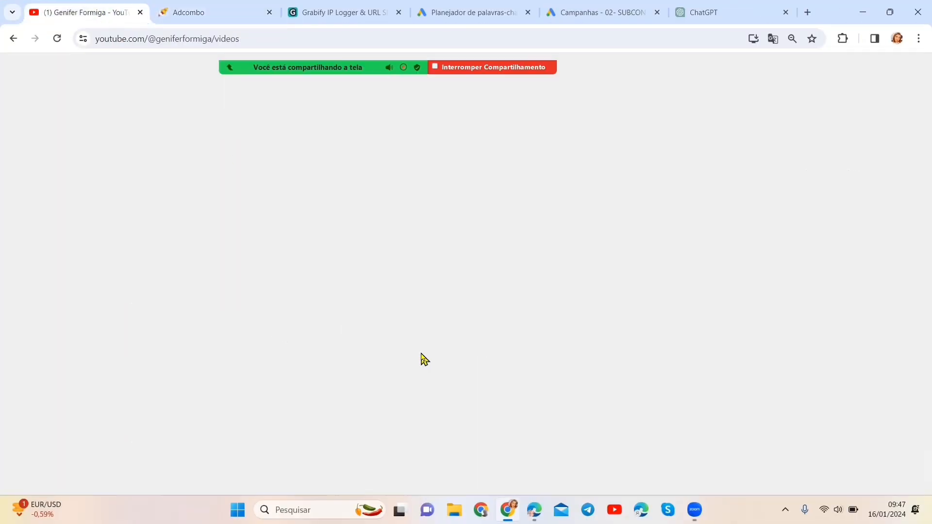
scroll(435, 396, "down", 3)
scroll(435, 395, "down", 9)
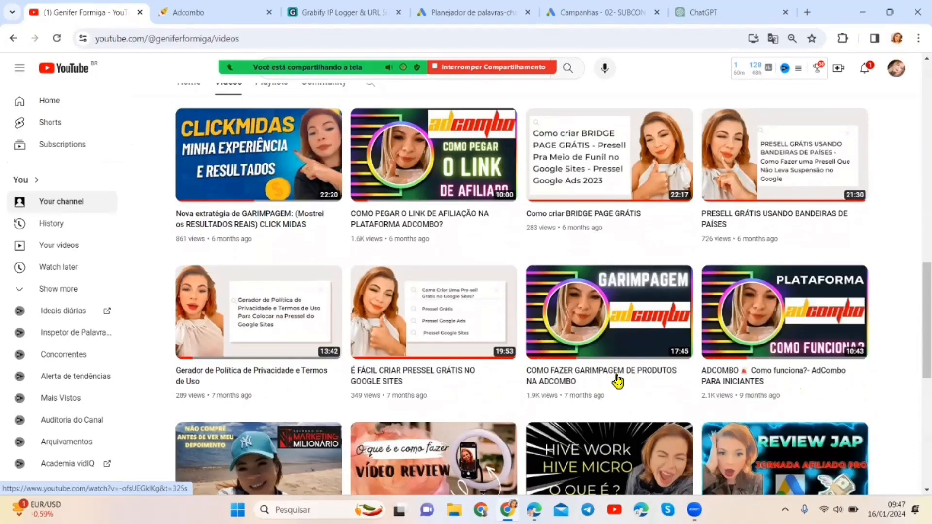
scroll(455, 193, "up", 1)
scroll(455, 193, "up", 3)
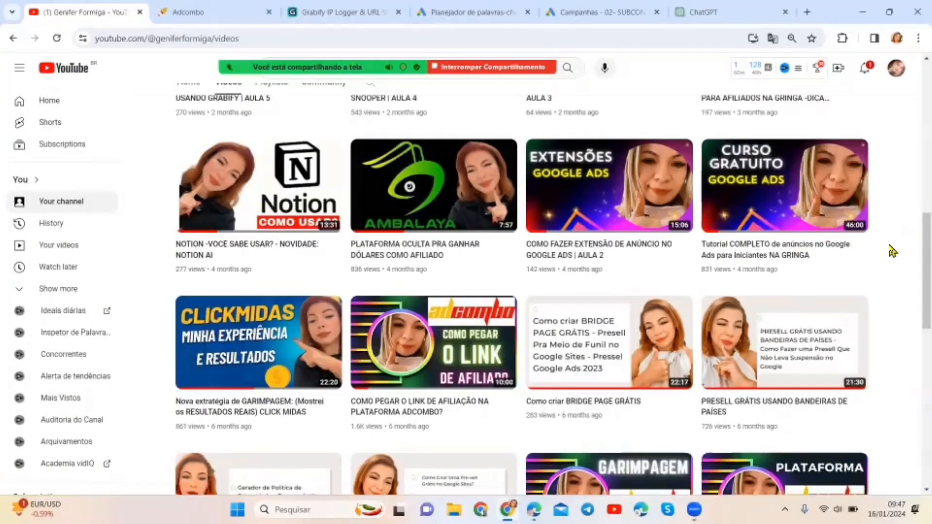
scroll(886, 242, "up", 7)
scroll(644, 229, "up", 2)
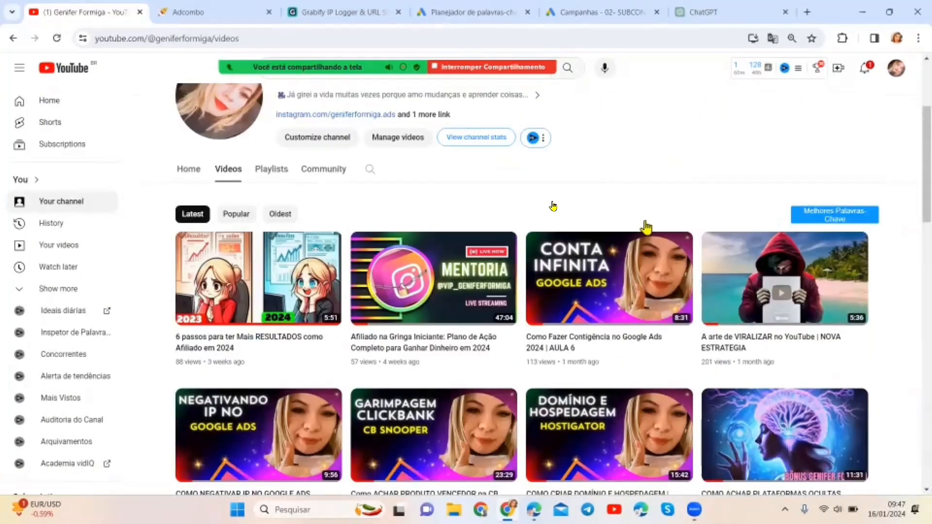
scroll(551, 206, "up", 3)
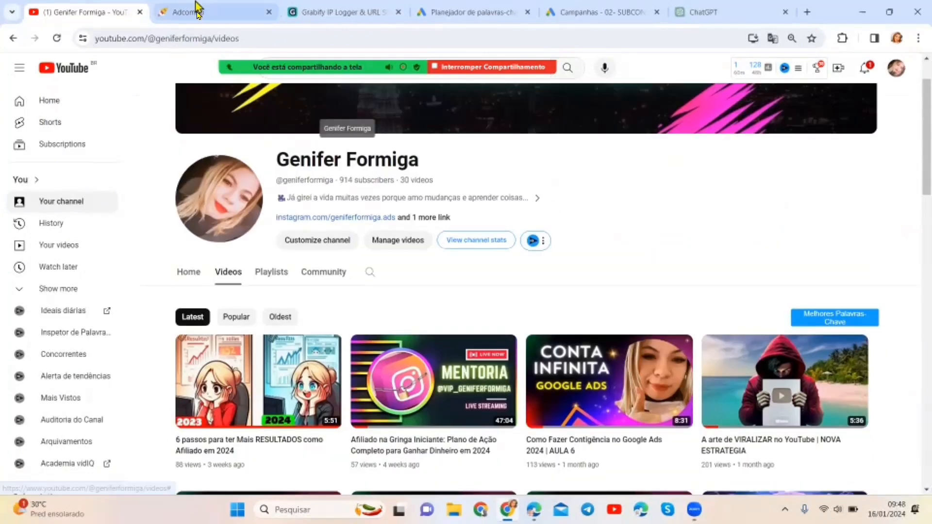
Step: Switch to AdCombo and copy the product name "KETO Gummies" from the title of the Let's KETO Gummies offer
left_click(196, 12)
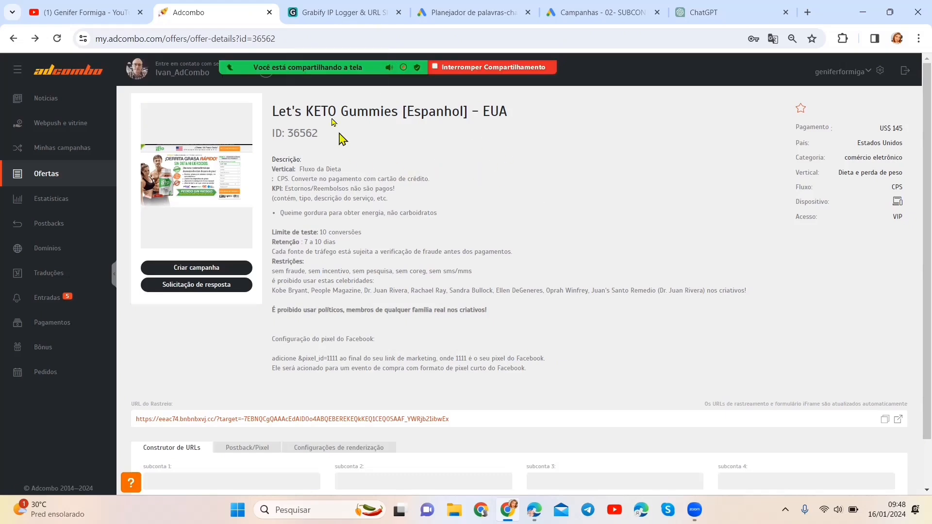
mouse_move(376, 92)
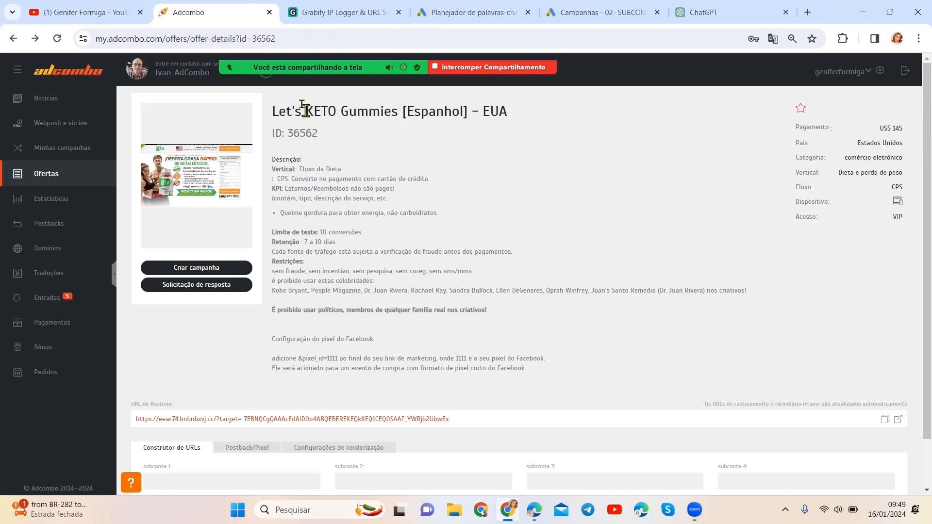
left_click_drag(305, 111, 402, 111)
key("ctrl+c")
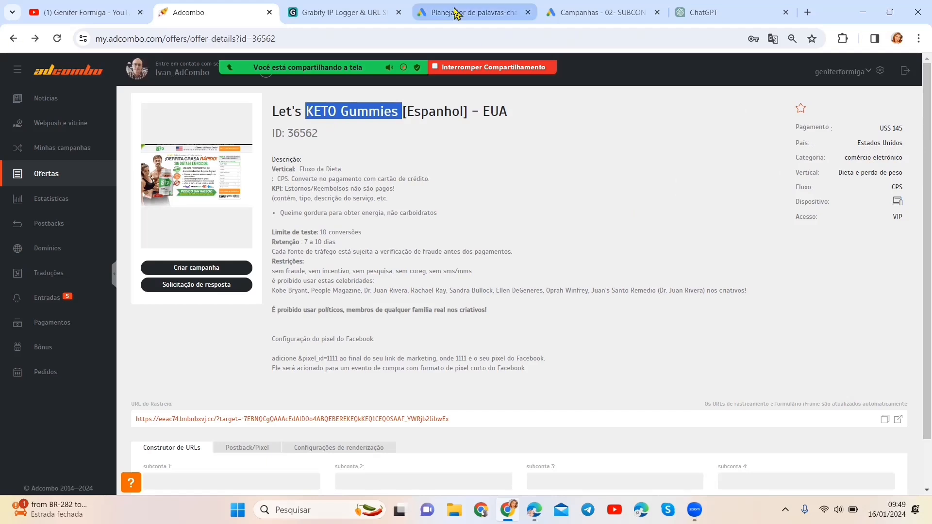
Step: In the Google Ads Keyword Planner, remove México from the targeted locations, keep only Estados Unidos, and save
left_click(472, 14)
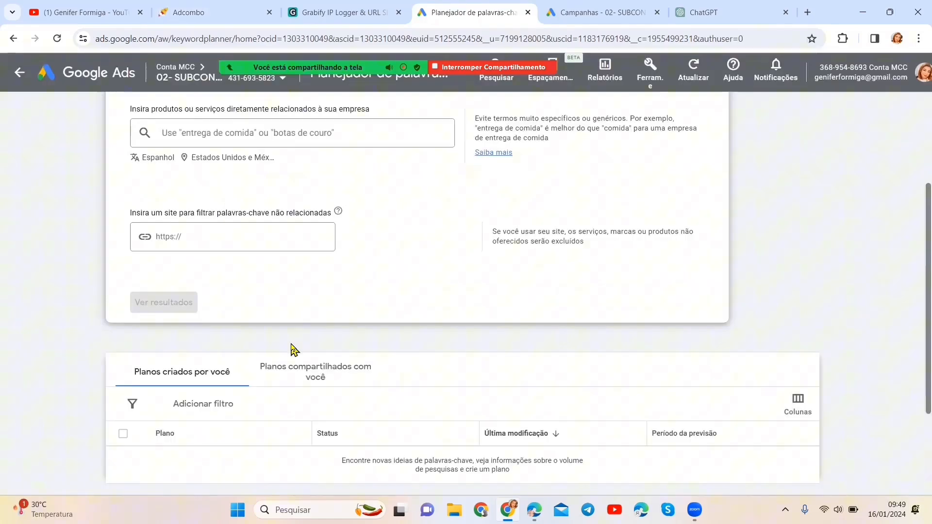
left_click(223, 159)
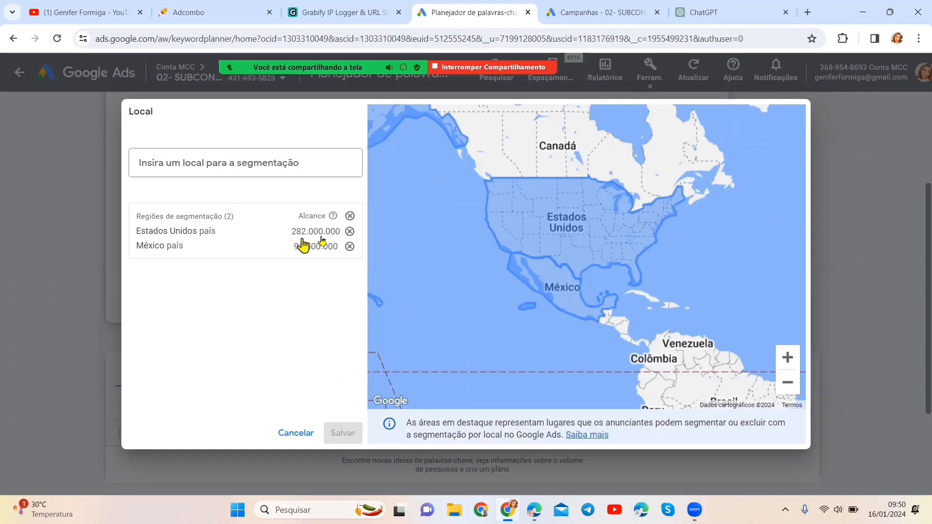
left_click(349, 247)
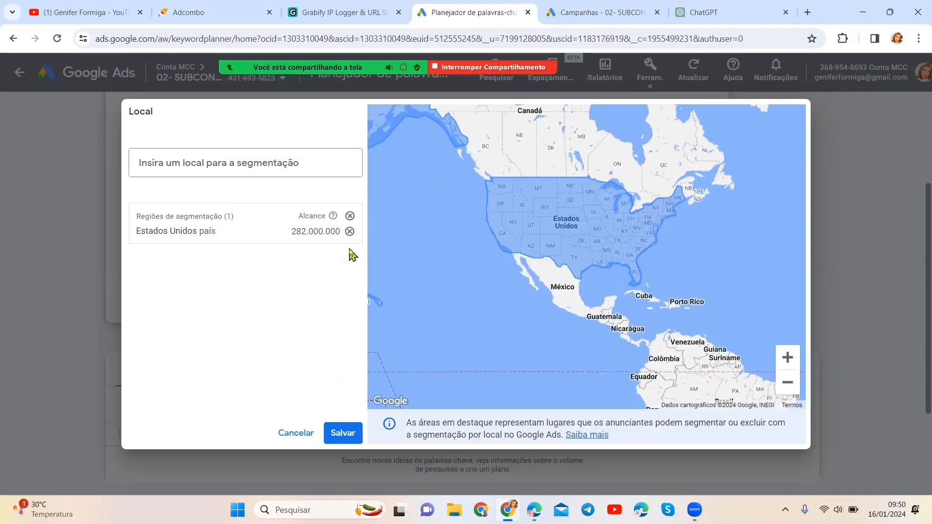
left_click(340, 434)
Step: Get keyword ideas for "KETO Gummies" and limit the period to the last month (Último mês)
left_click(219, 135)
key("ctrl+v")
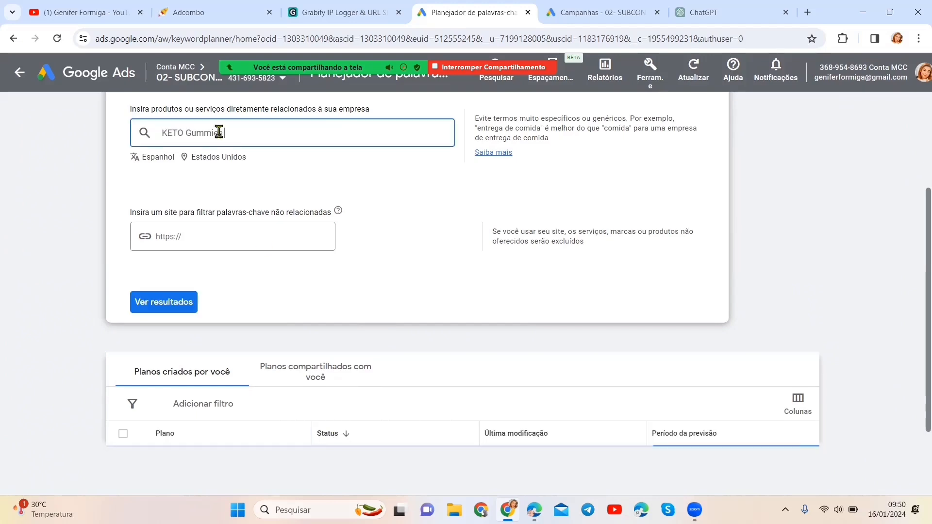
left_click(159, 303)
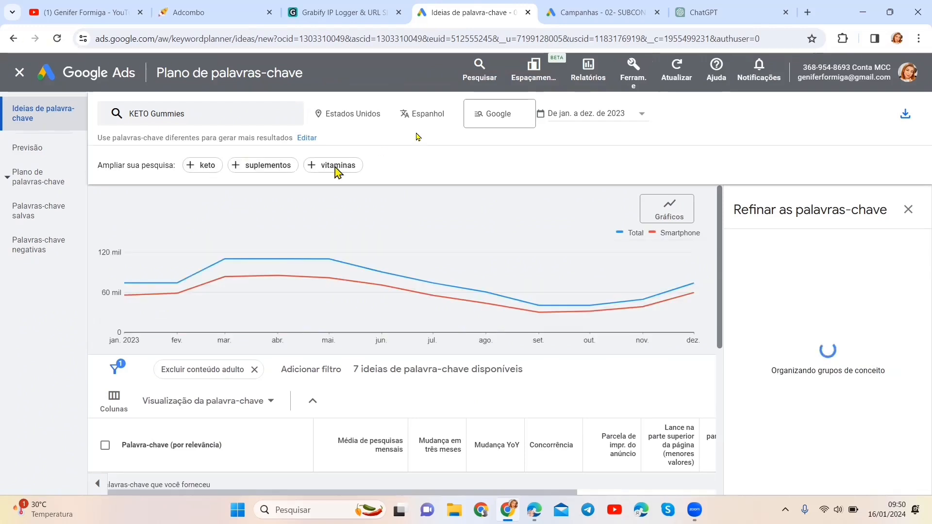
left_click(591, 116)
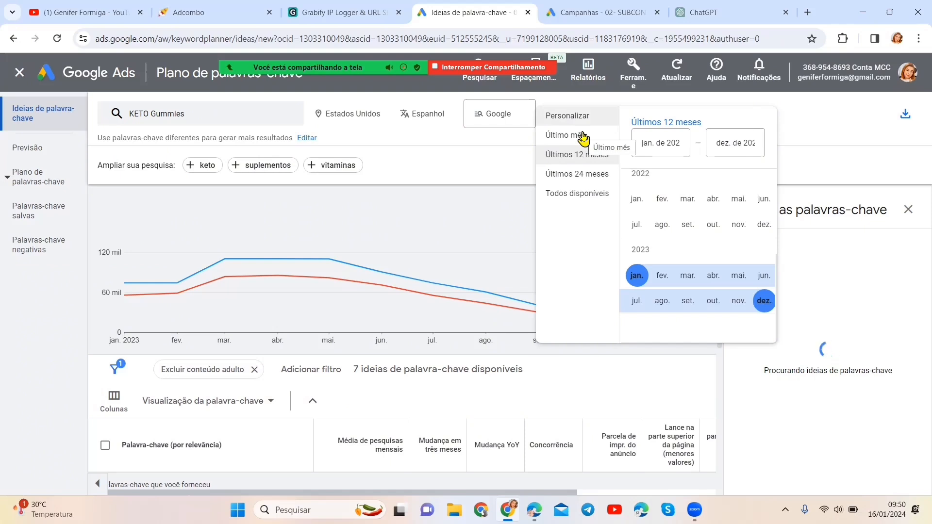
left_click(582, 137)
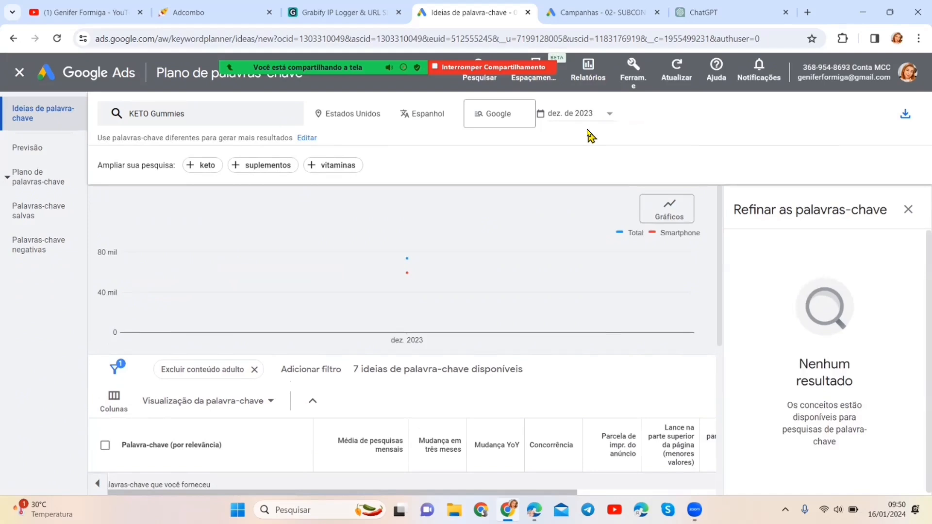
Step: Examine the monthly searches, competition and top-of-page bid ranges for keto gummies and the related keyword ideas
mouse_move(537, 287)
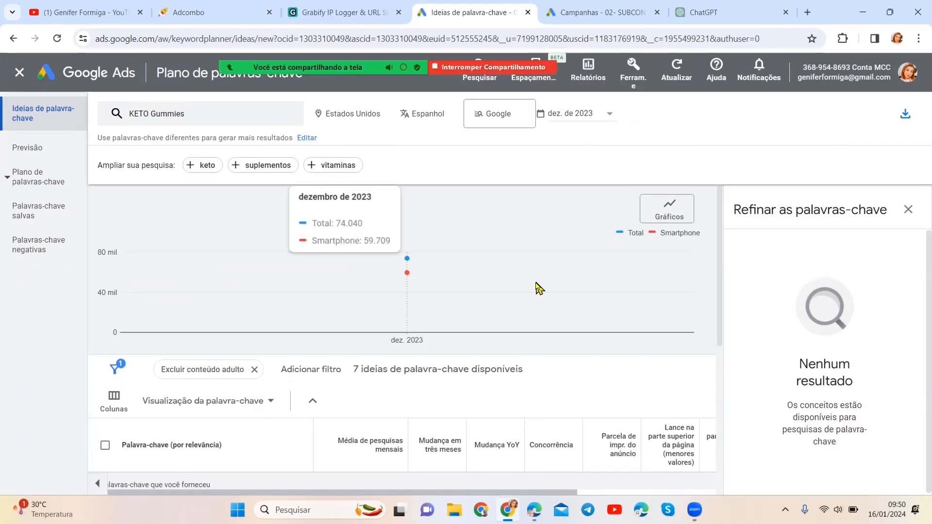
scroll(538, 288, "down", 1)
scroll(538, 288, "down", 2)
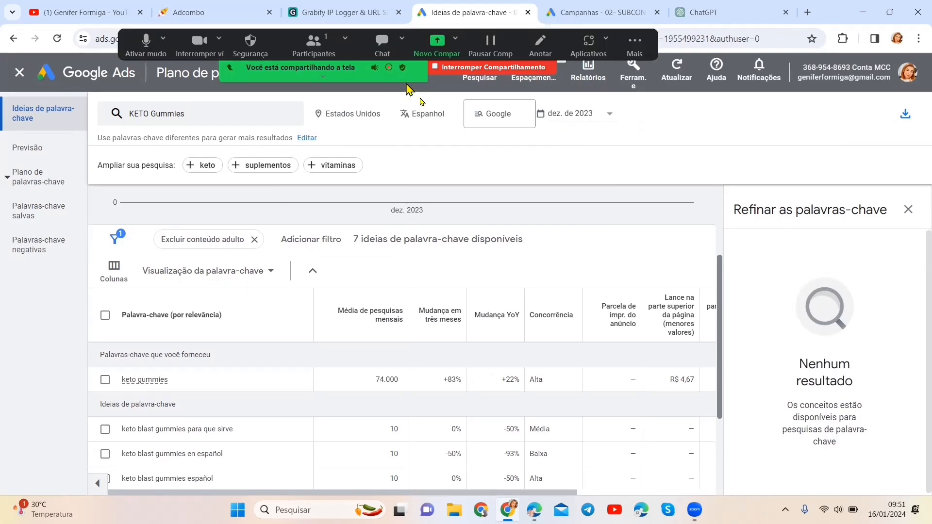
mouse_move(387, 70)
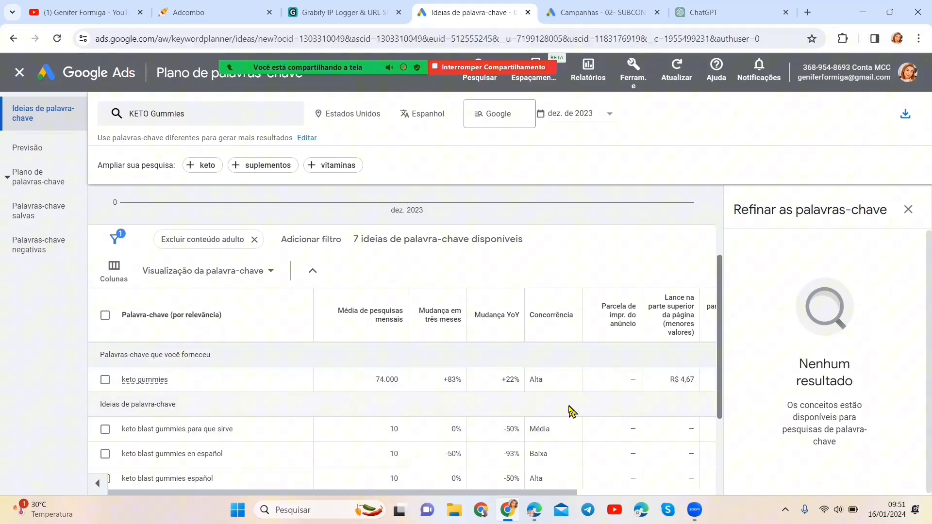
scroll(572, 411, "down", 1)
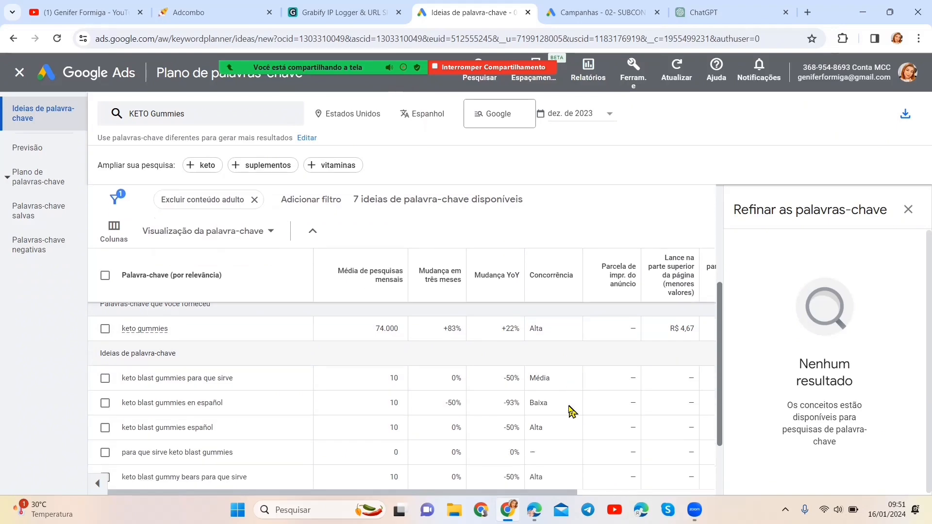
scroll(570, 411, "up", 1)
scroll(570, 411, "right", 3)
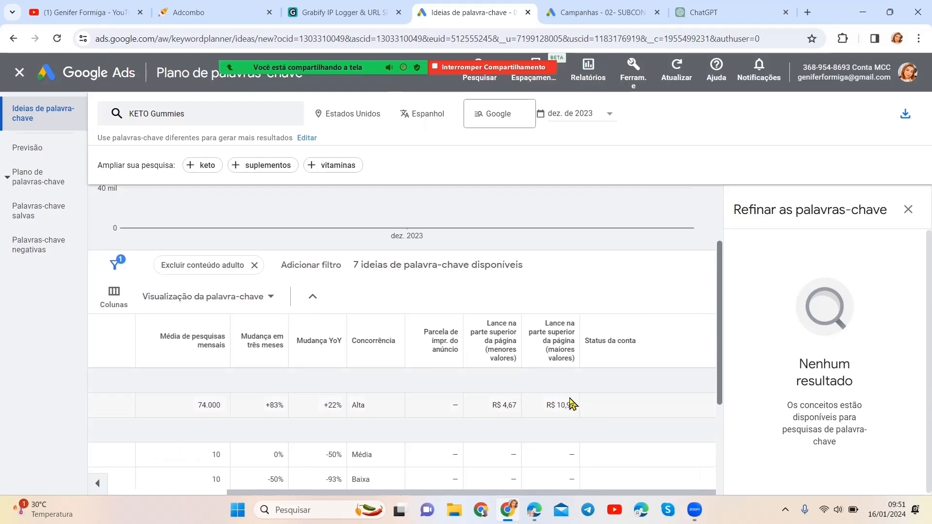
scroll(233, 415, "left", 3)
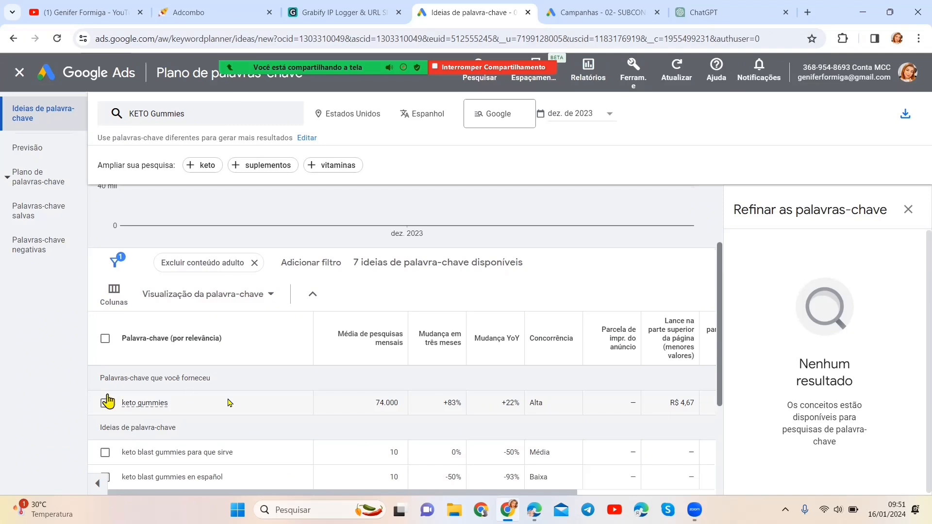
scroll(253, 406, "down", 1)
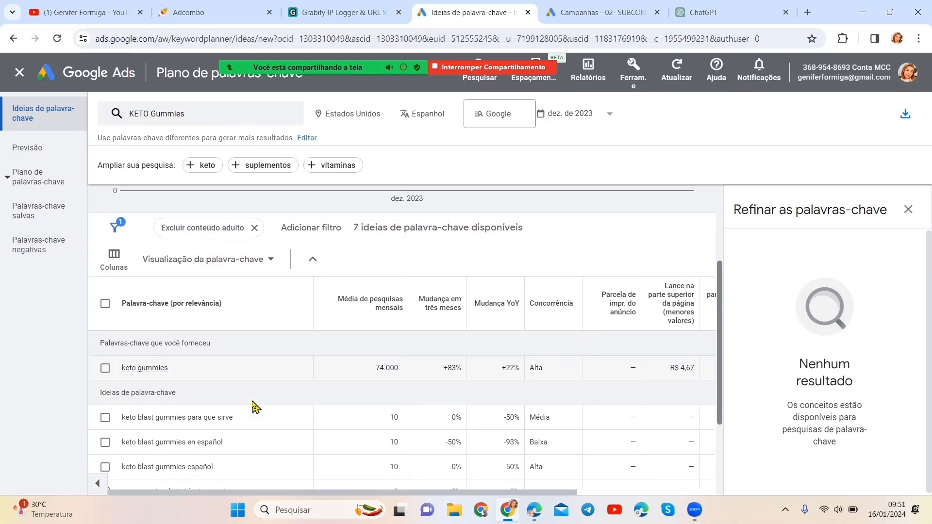
scroll(254, 406, "down", 1)
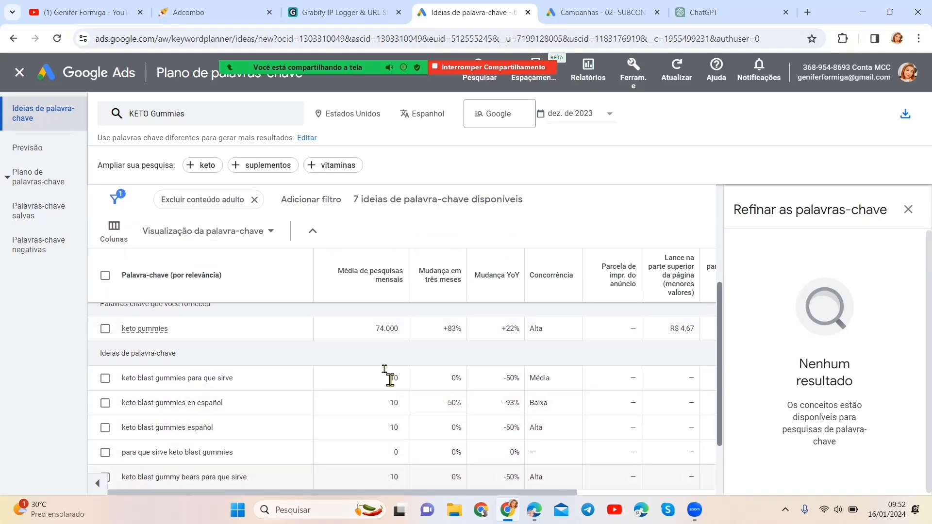
scroll(354, 364, "up", 1)
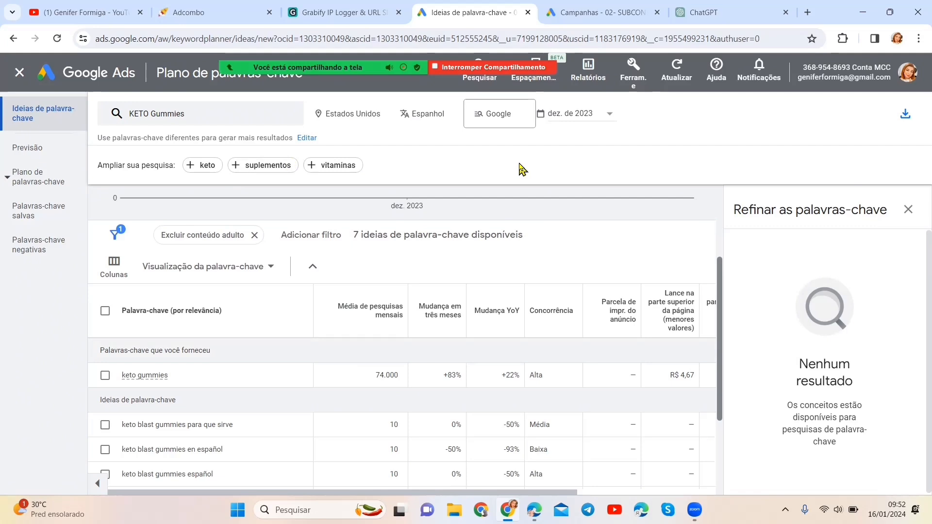
Step: Return to the KETO Gummies offer in AdCombo and examine its Postback/Pixel settings
left_click(232, 14)
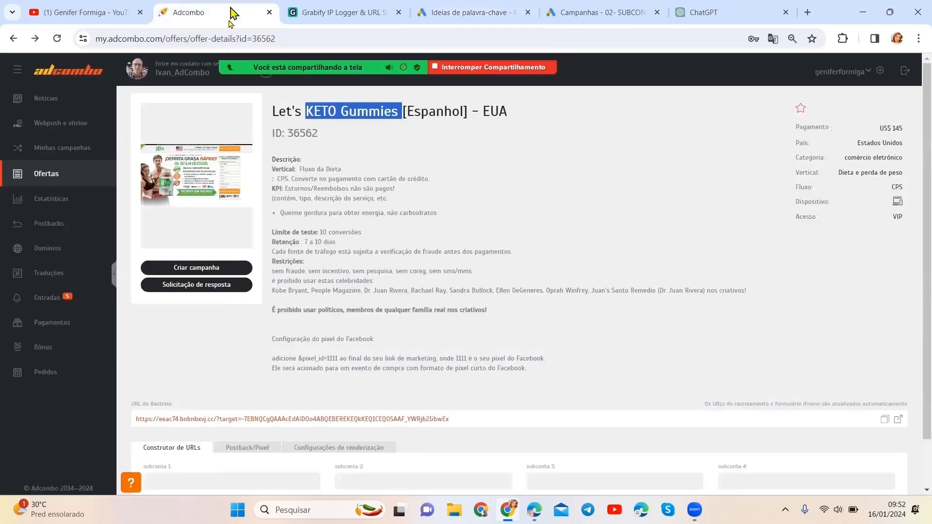
scroll(221, 354, "down", 1)
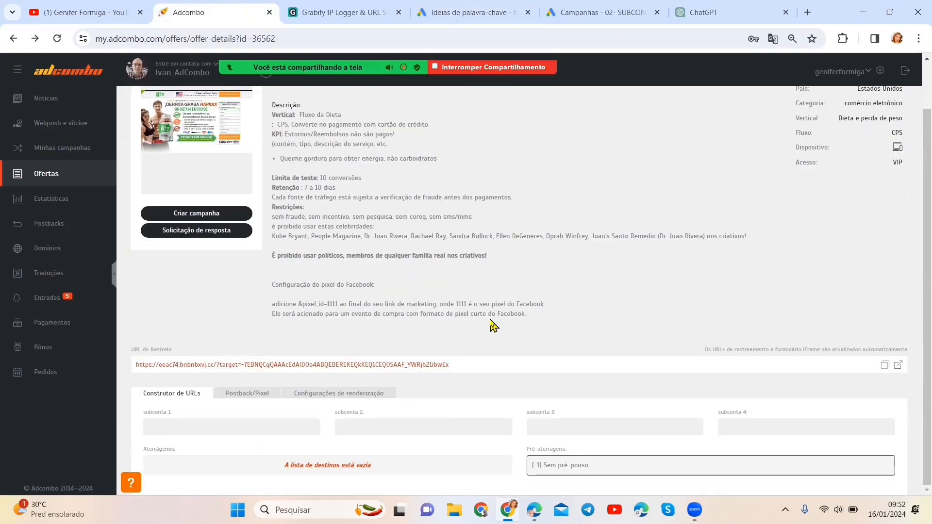
left_click(247, 394)
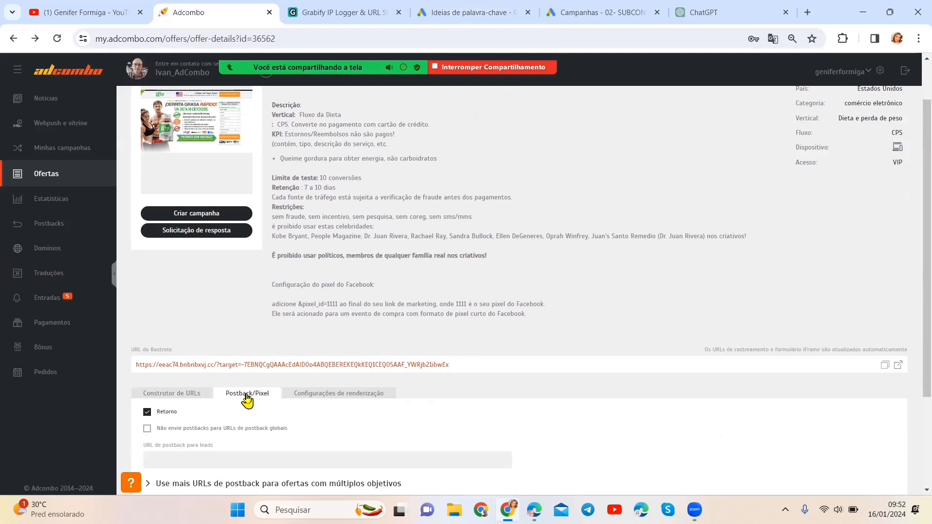
scroll(609, 326, "down", 3)
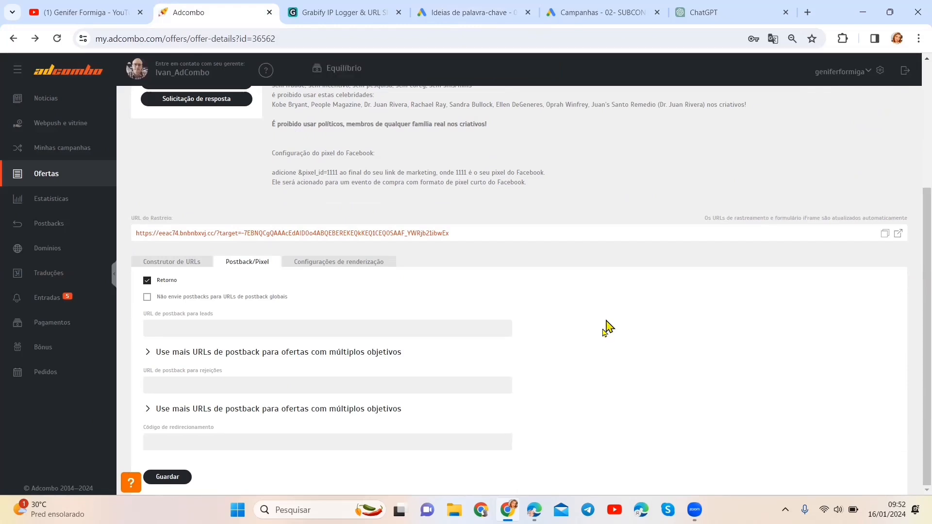
scroll(607, 328, "up", 4)
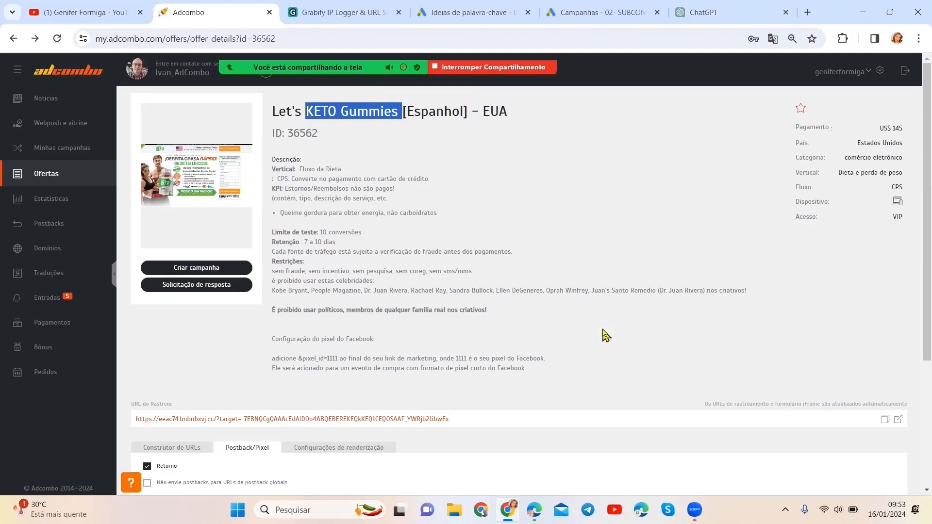
left_click(607, 335)
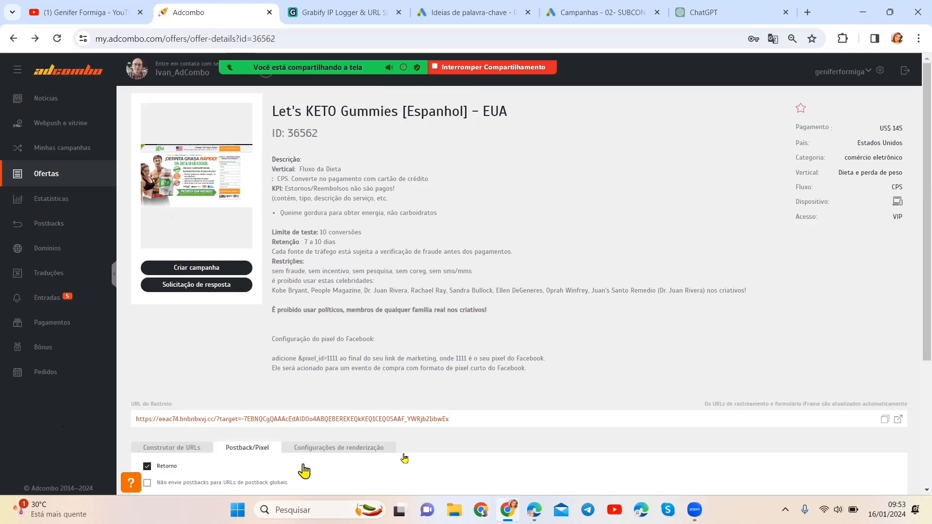
Step: Copy the KETO Gummies offer's tracking URL into a new Google Docs document, and find the Grabify lesson (AULA 5) among the YouTube channel's videos
left_click(885, 421)
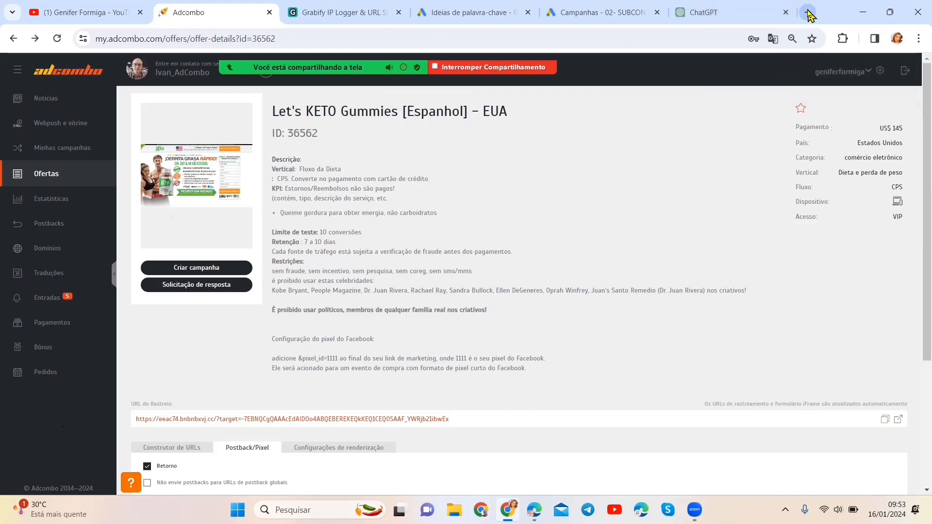
left_click(808, 13)
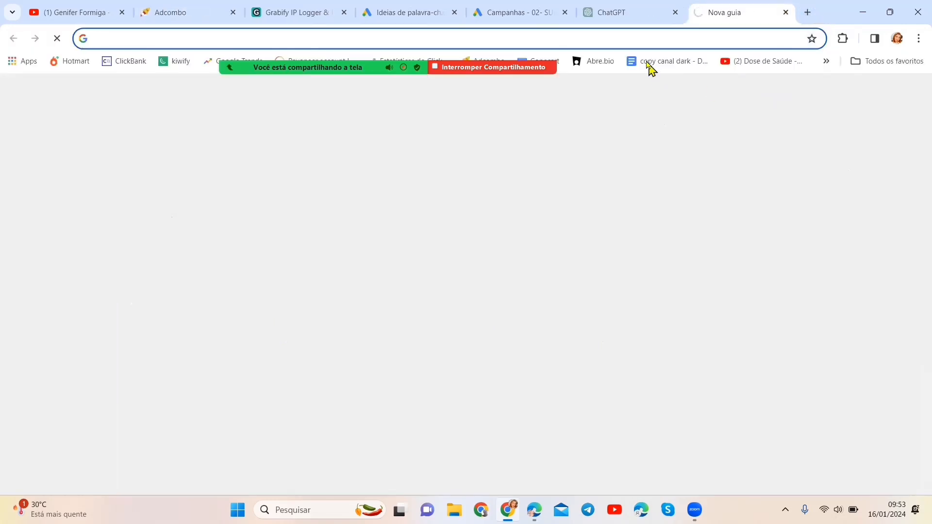
scroll(638, 298, "down", 3)
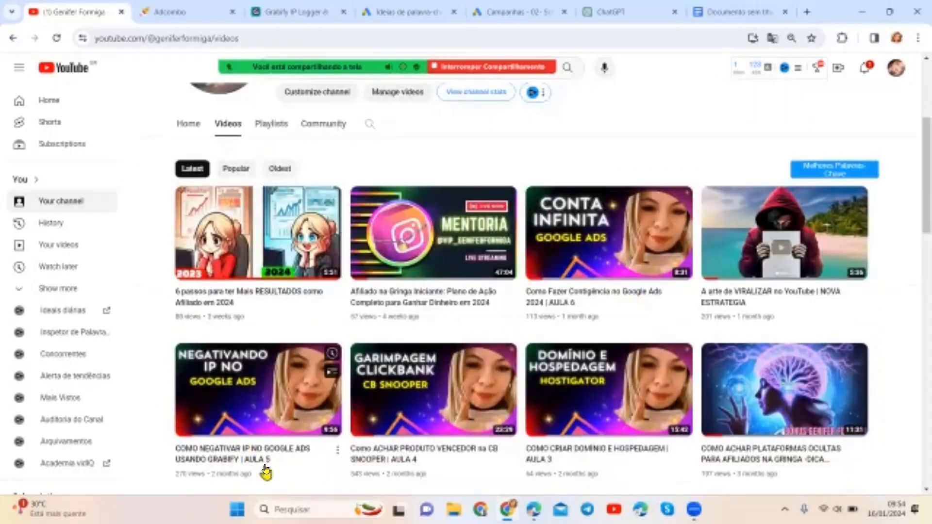
mouse_move(265, 470)
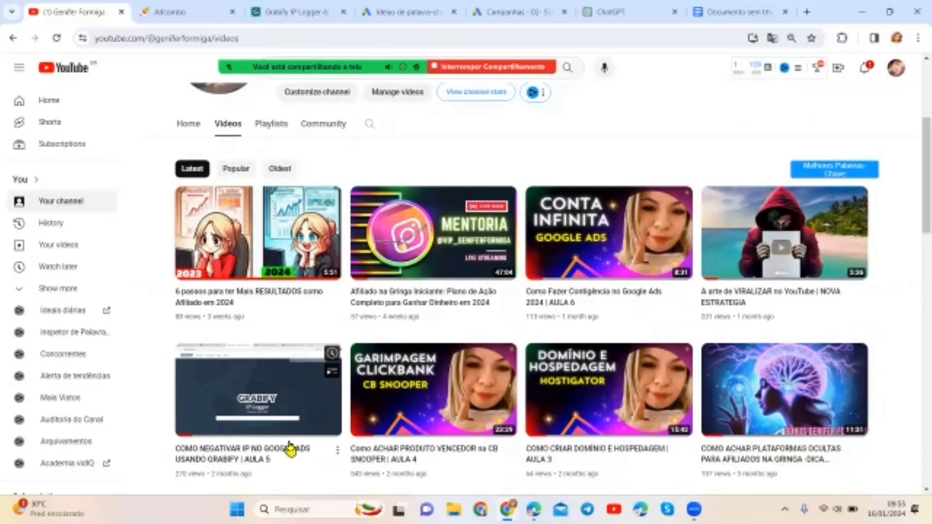
Step: Copy the new URL from Grabify's link information into the Google Docs document and label it "url de acompanhamento"
left_click(292, 11)
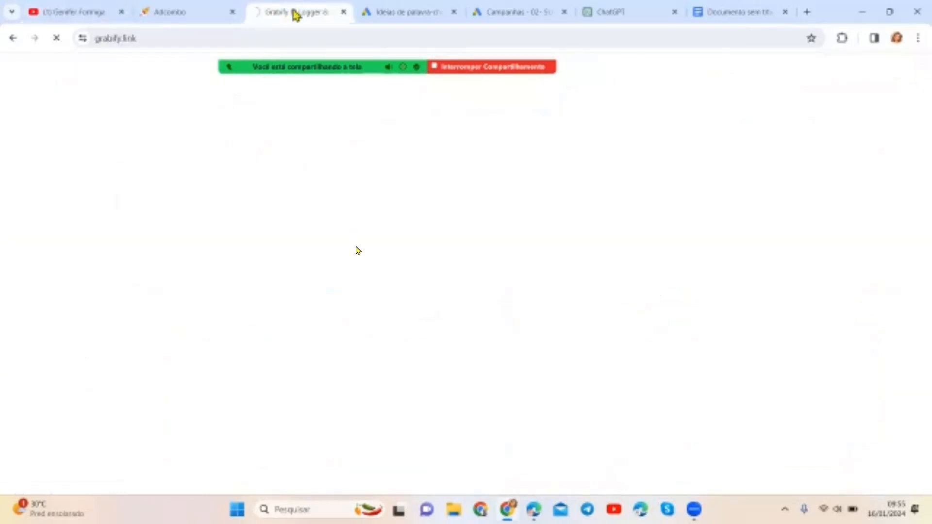
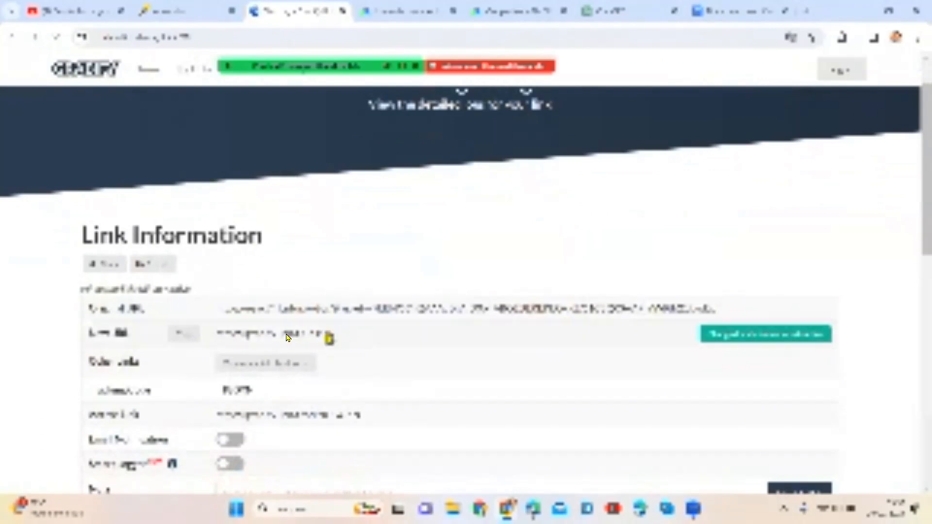
left_click_drag(329, 338, 233, 341)
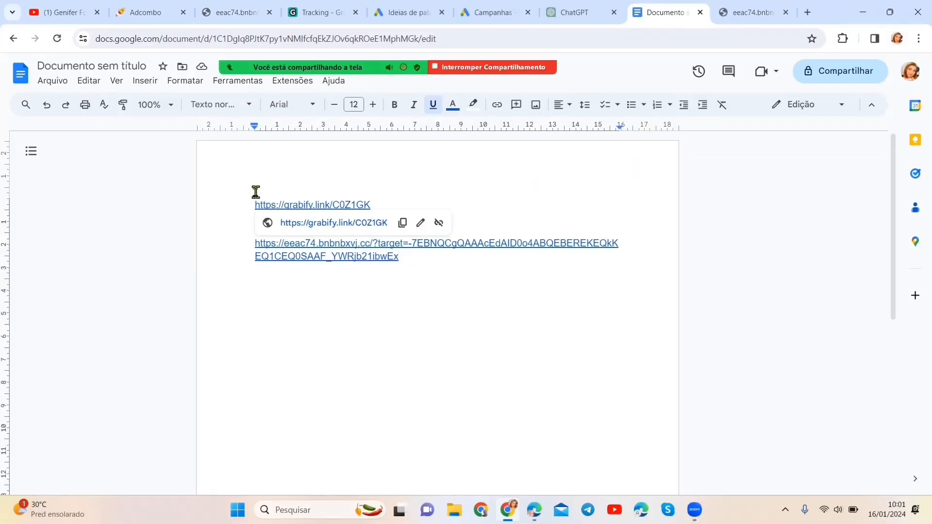
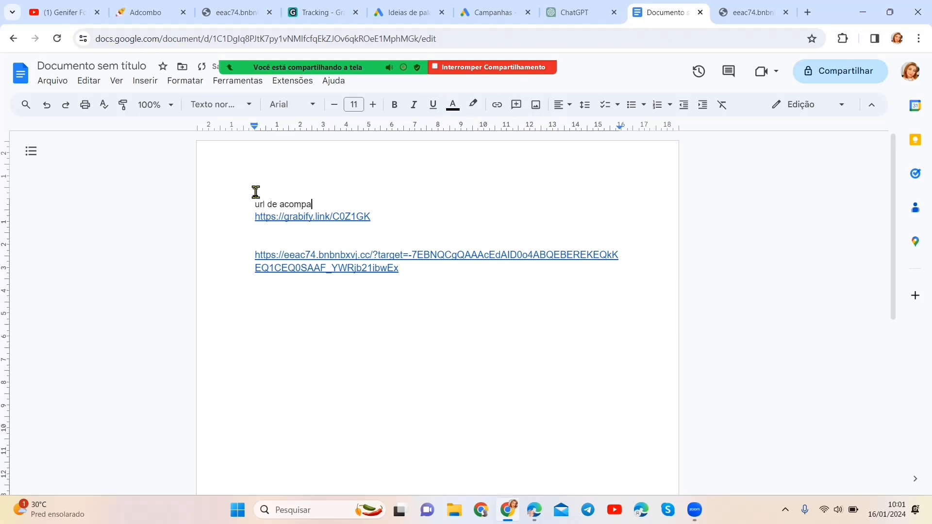
type("l de acompanhamento")
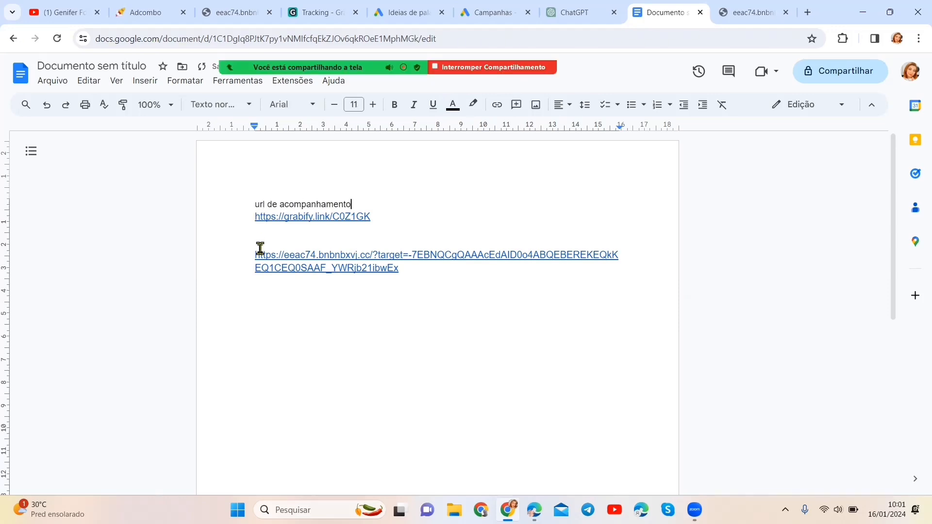
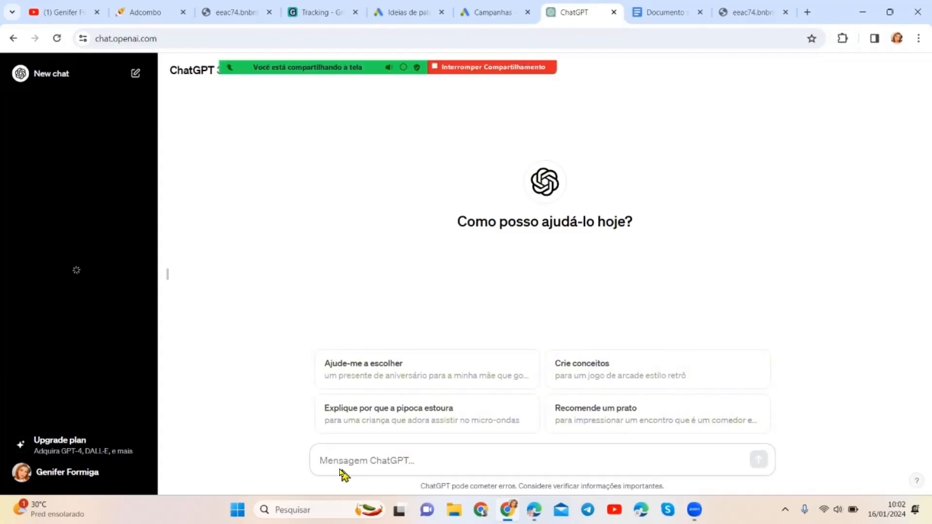
Step: Ask ChatGPT "oi chat o que você sabe sobre o KETO Gummies"
type("oi chat")
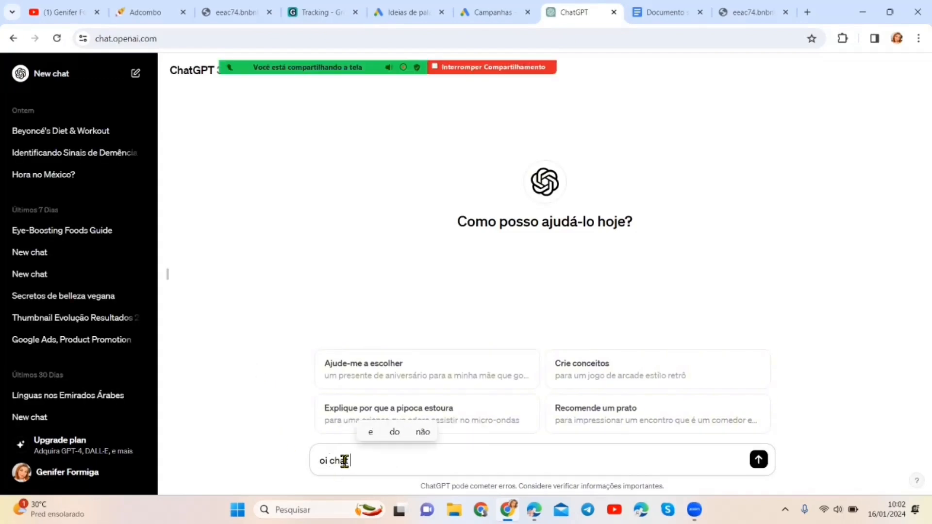
type(" o que voc")
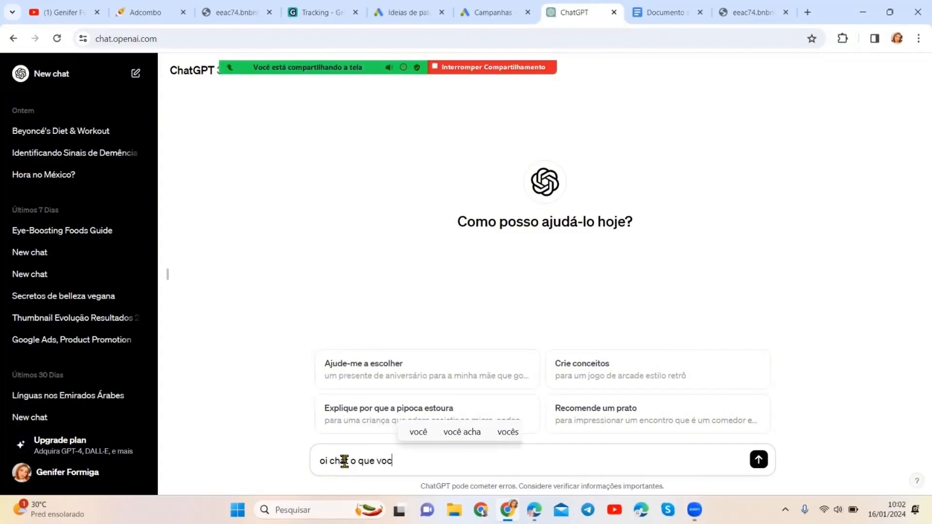
type("ê sabe sobre o KETO Gummies")
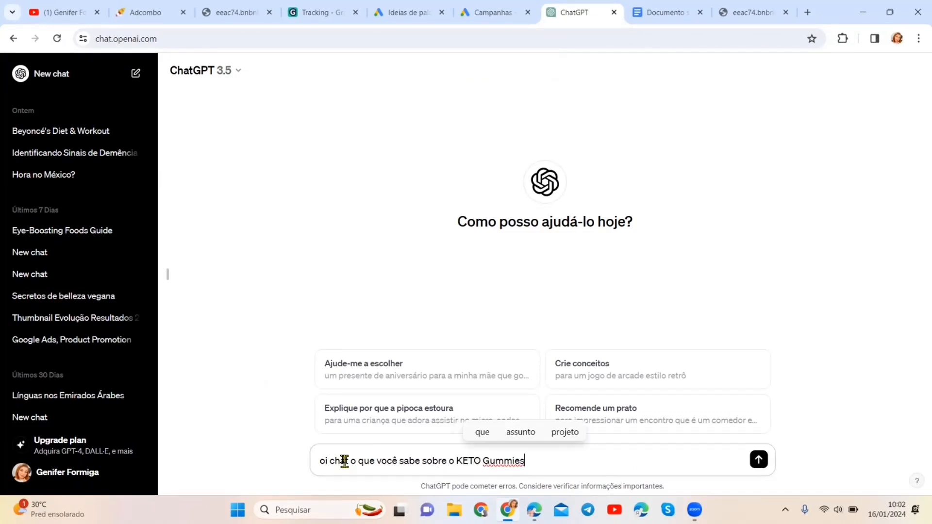
key("Return")
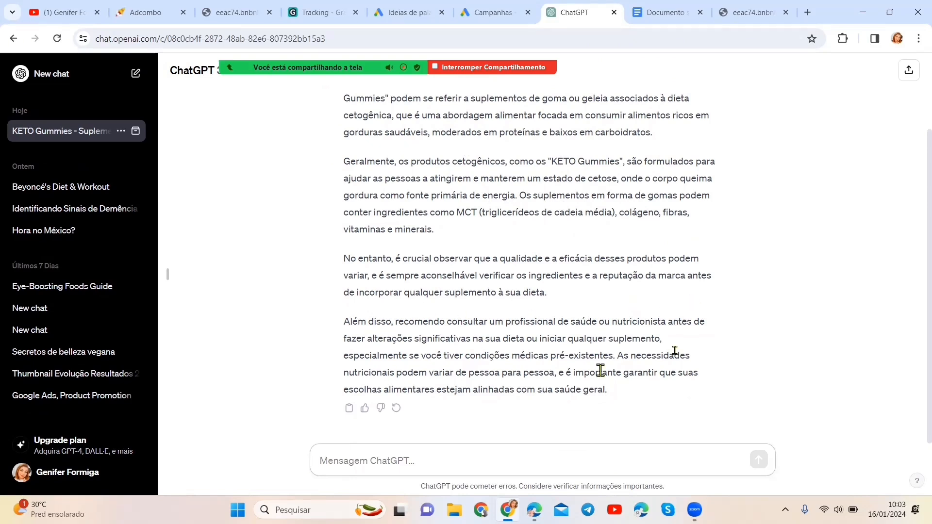
Step: Read through ChatGPT's answer about KETO Gummies and look over the offer page in AdCombo again
scroll(772, 330, "up", 2)
scroll(772, 330, "down", 2)
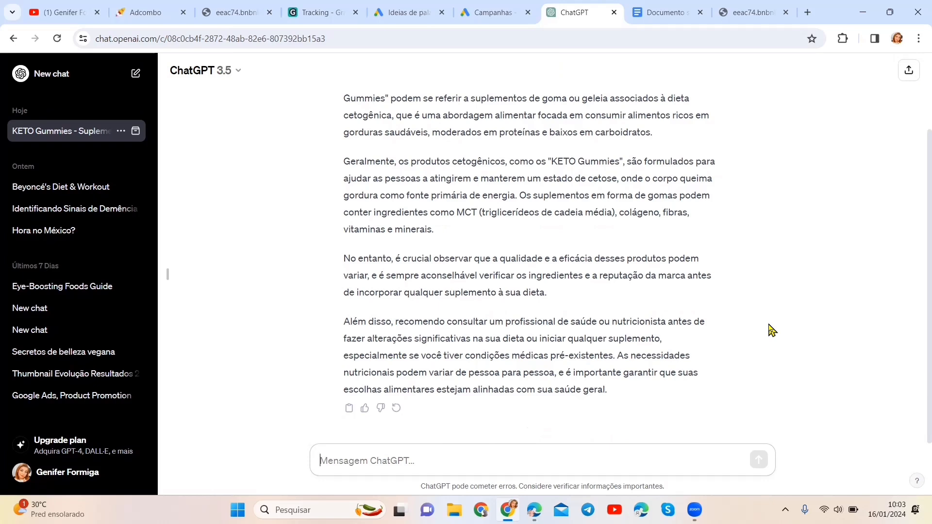
scroll(771, 330, "up", 2)
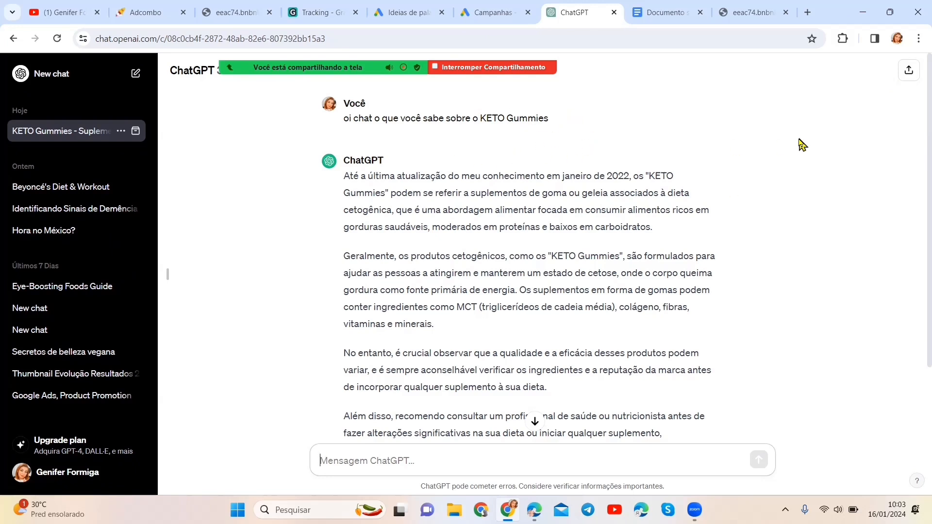
scroll(805, 270, "down", 2)
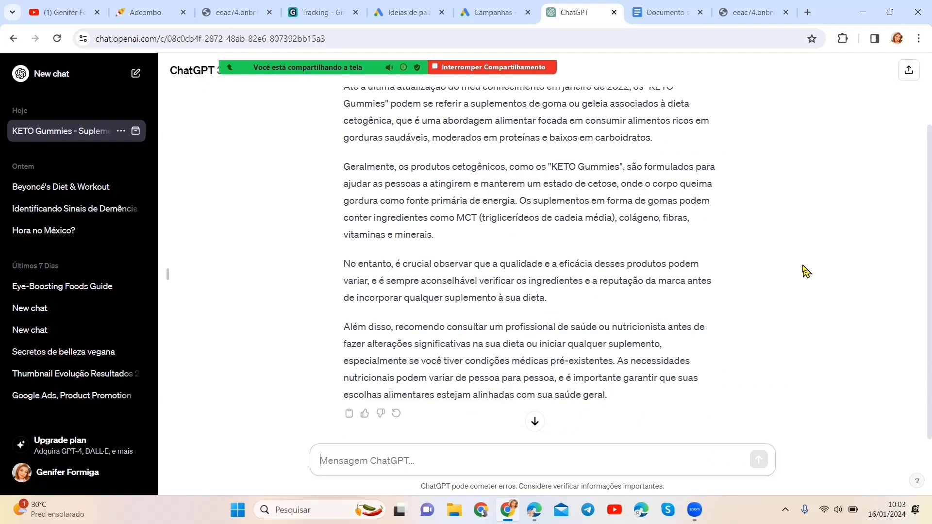
left_click(161, 17)
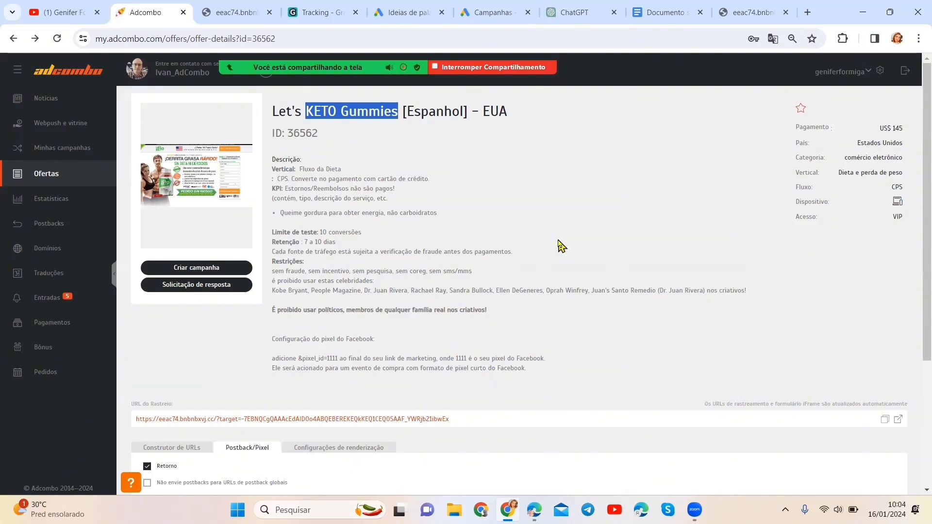
Step: Start a new Google Ads campaign with the Vendas objective, the Pesquisa campaign type, and Visitas ao site as the way to reach the goal
left_click(500, 14)
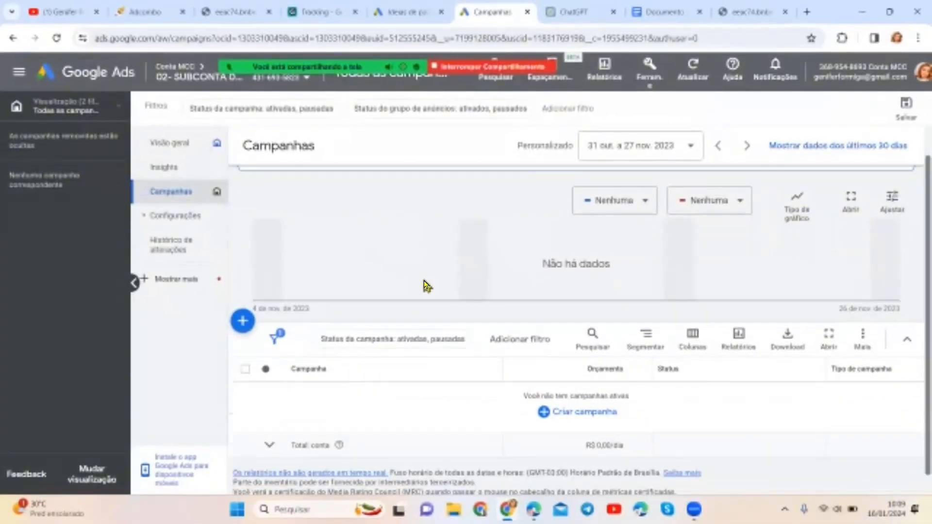
left_click(546, 412)
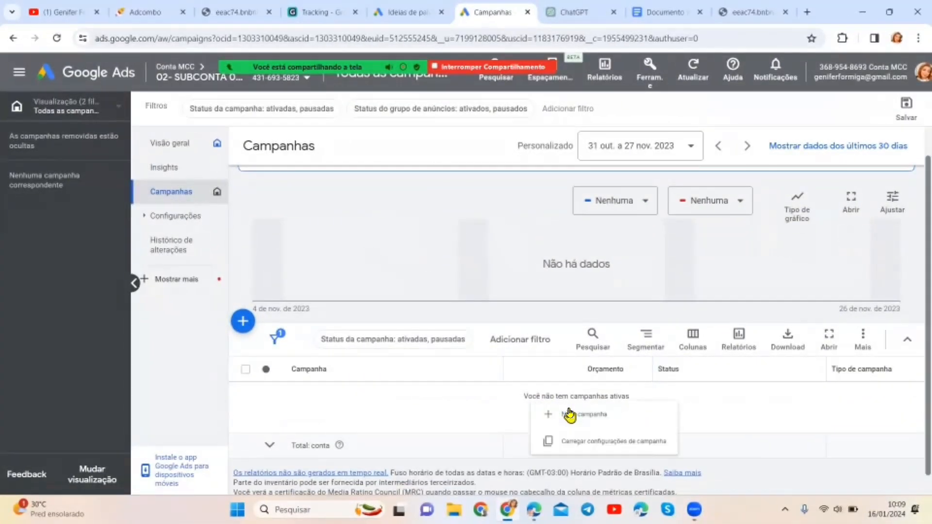
left_click(603, 421)
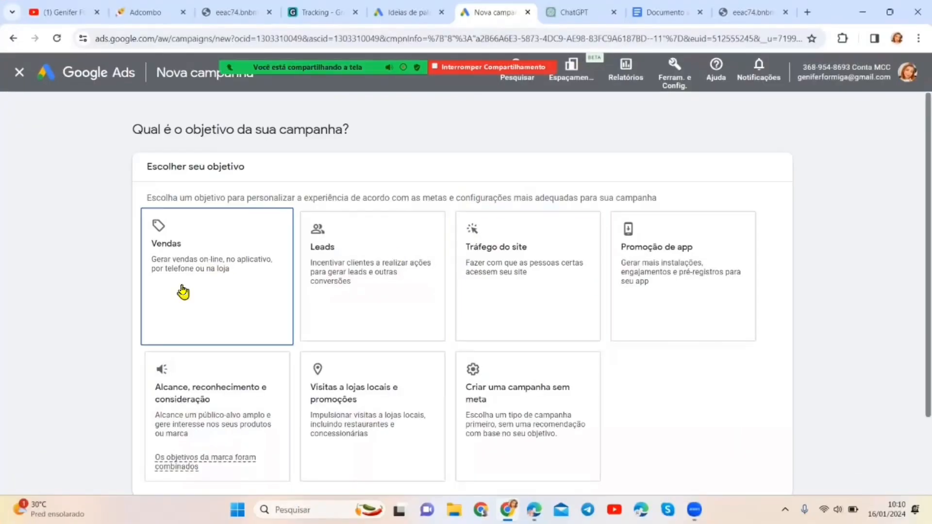
left_click(182, 292)
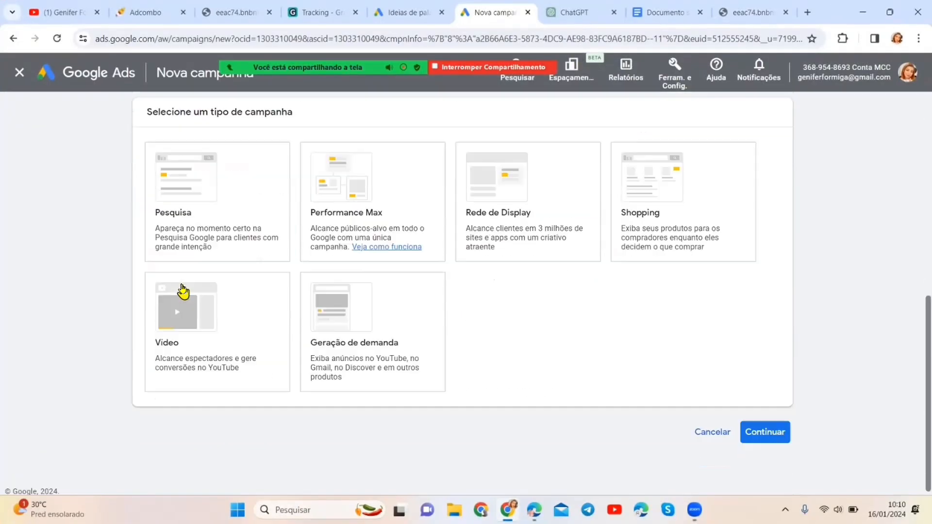
left_click(196, 206)
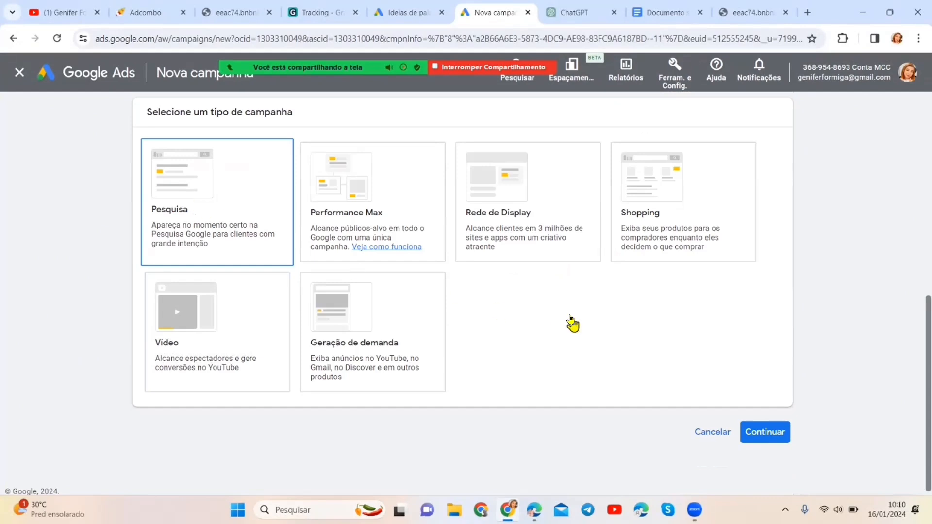
left_click(773, 441)
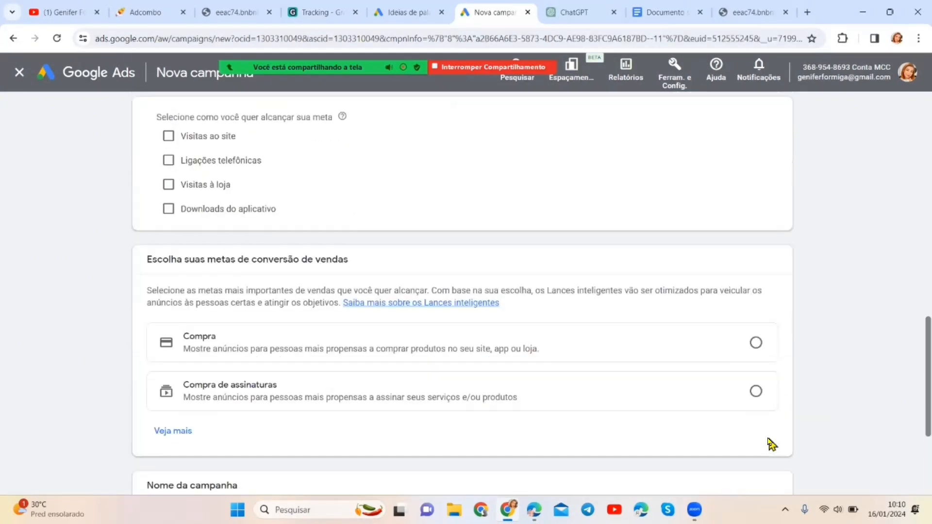
left_click(168, 136)
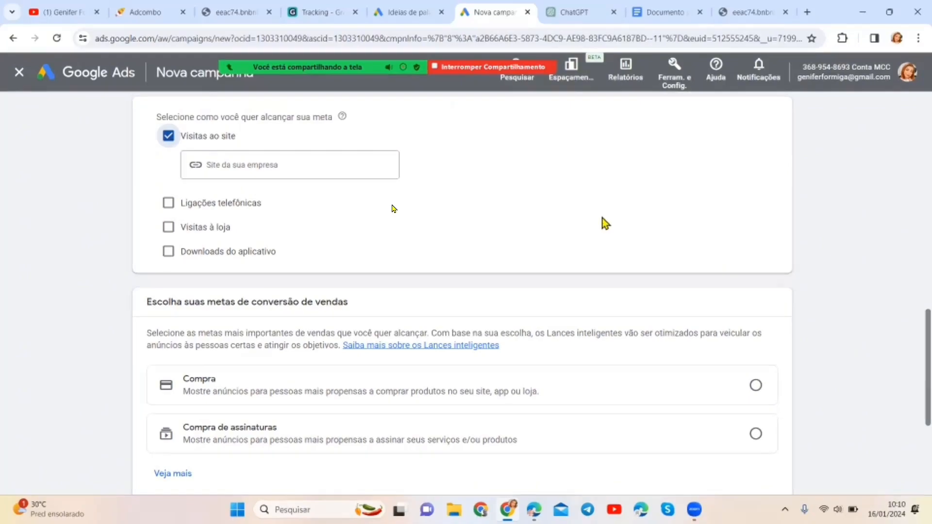
Step: Name the campaign "KETO GUMMIES 16/01" and submit the campaign setup
scroll(606, 243, "down", 3)
left_click(245, 427)
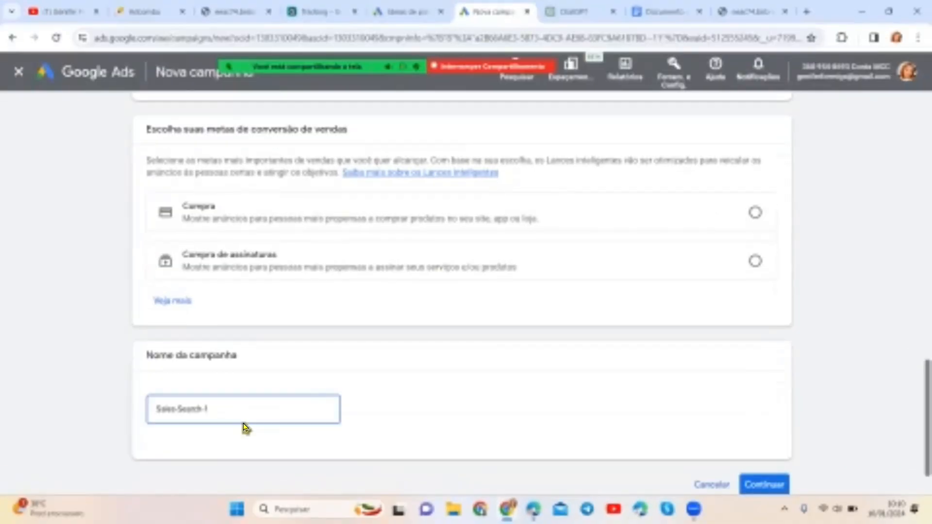
key("BackSpace")
key("BackSpace")
key("BackSpace")
key("BackSpace")
key("BackSpace")
key("BackSpace")
key("BackSpace")
key("BackSpace")
key("BackSpace")
key("BackSpace")
key("BackSpace")
key("BackSpace")
key("BackSpace")
key("BackSpace")
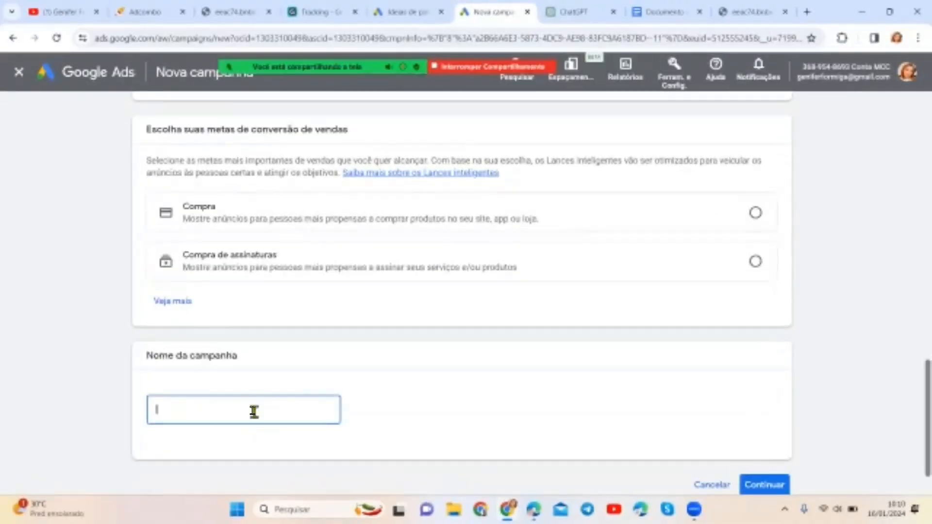
type("KETO GUMMIES")
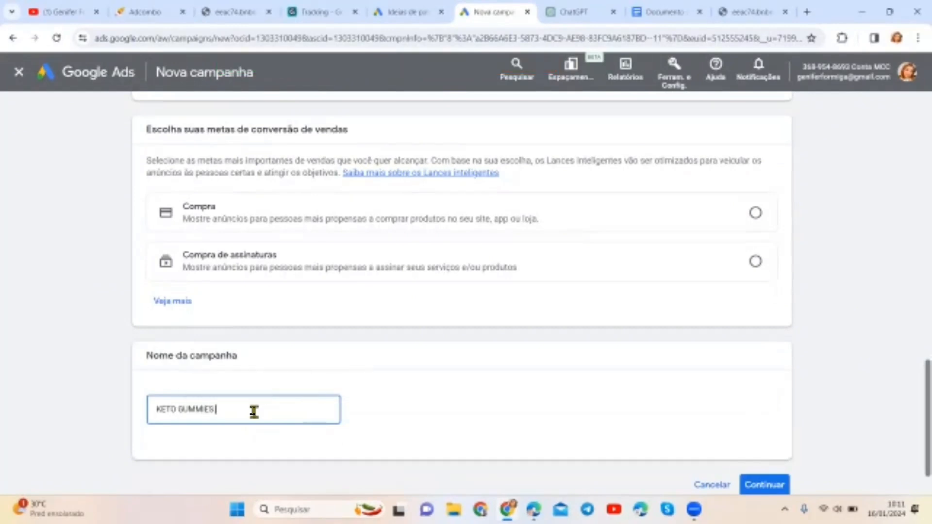
type(" 1")
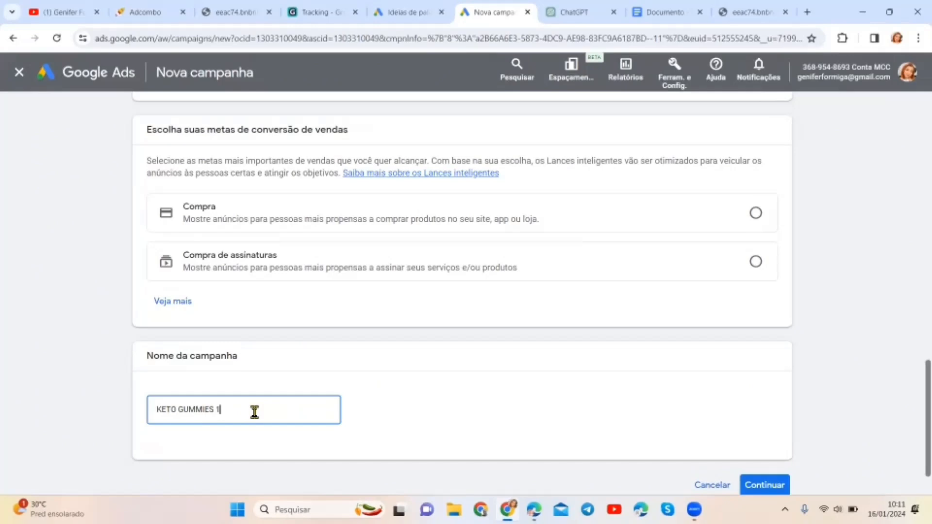
type("6/01")
left_click(765, 485)
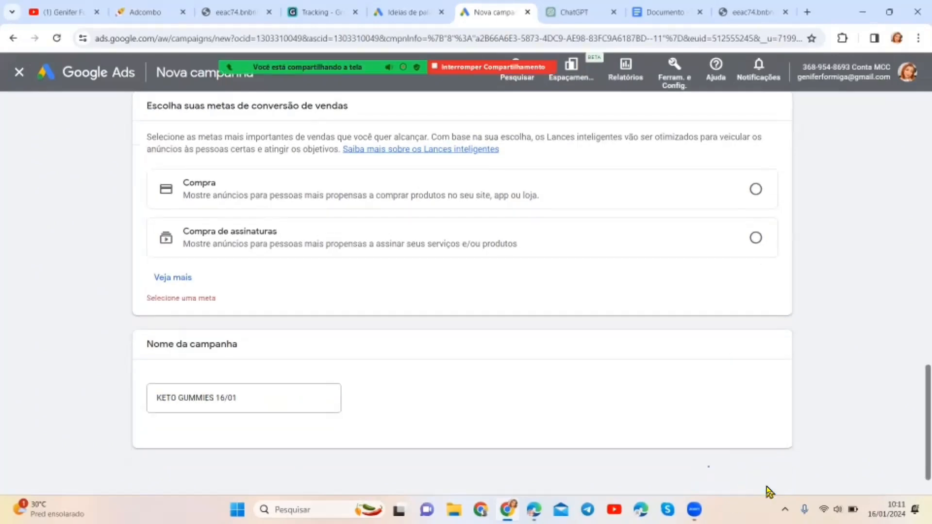
Step: Choose Compra as the campaign's sales conversion goal and review the settings down to the optimized conversions section
left_click(756, 190)
scroll(845, 390, "down", 3)
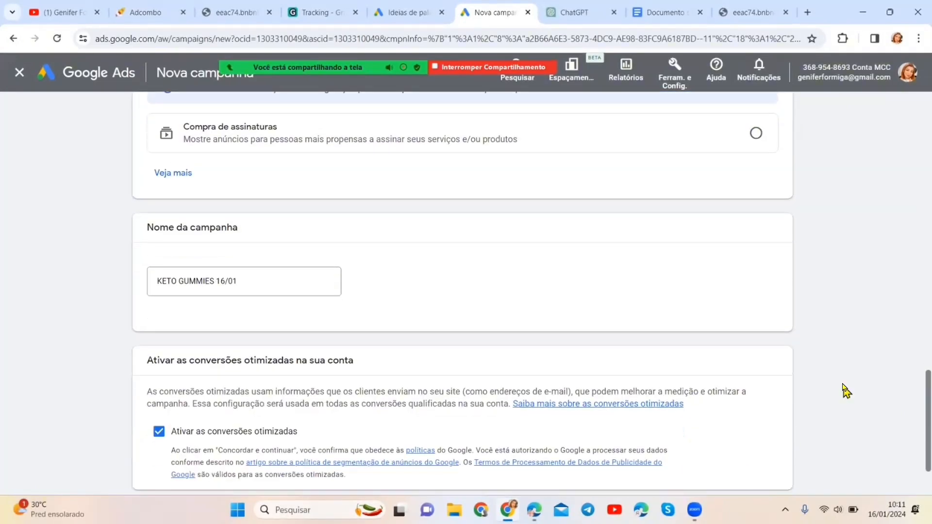
scroll(845, 389, "down", 9)
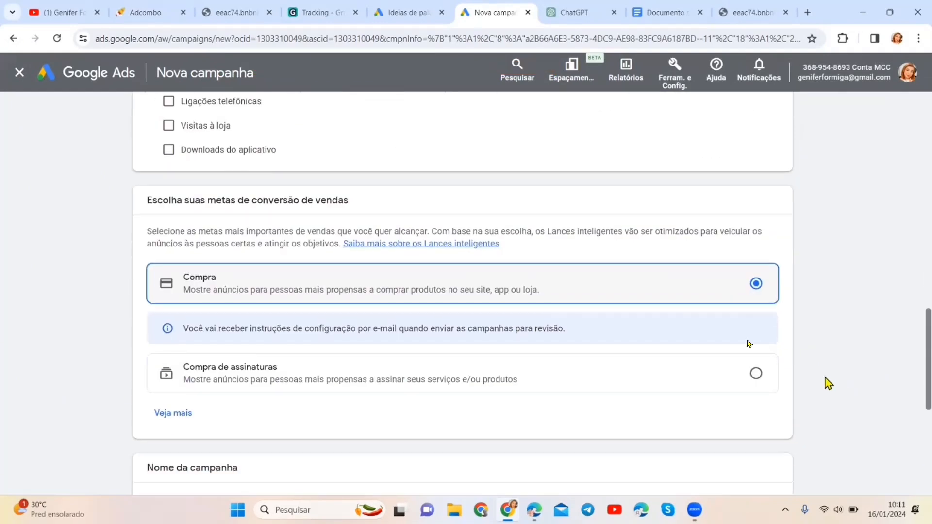
scroll(849, 322, "down", 4)
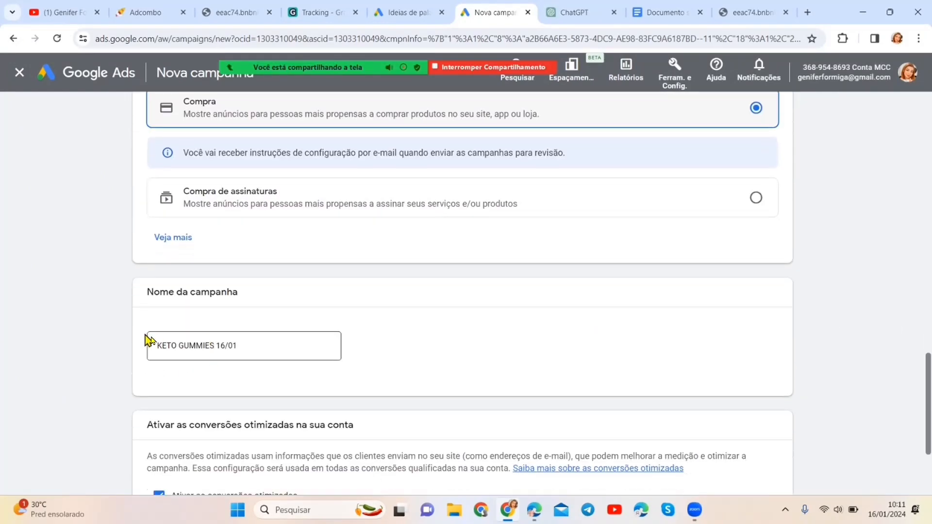
scroll(846, 383, "down", 2)
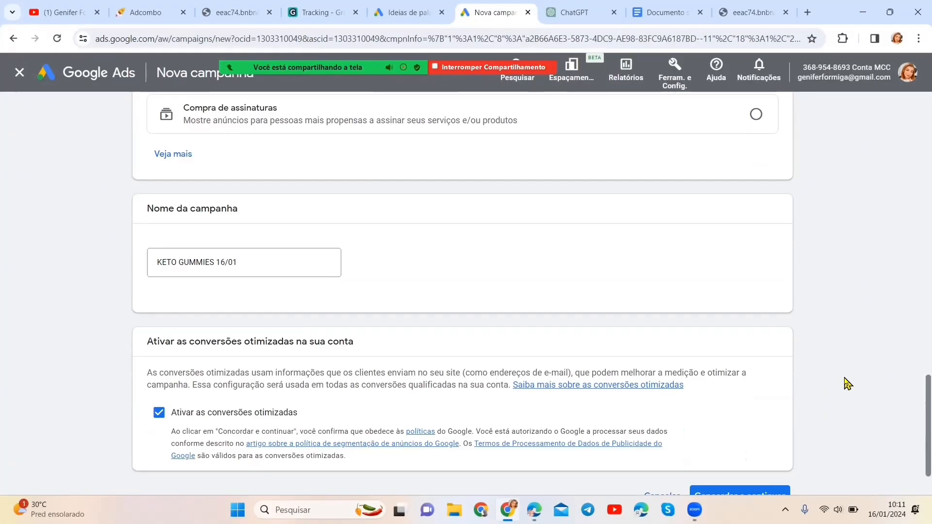
scroll(847, 383, "down", 2)
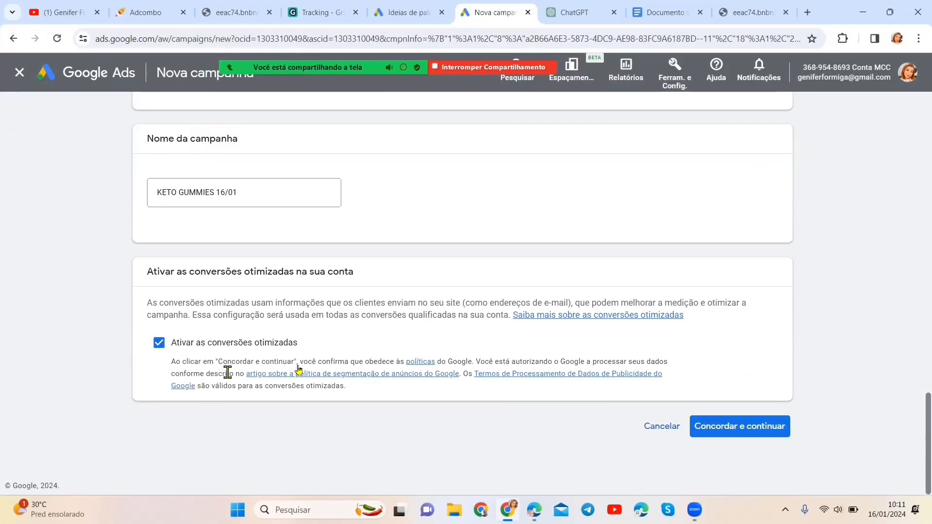
Step: Accept the campaign setup and set bidding to focus on Cliques, with a maximum cost-per-click bid limit enabled
left_click(738, 435)
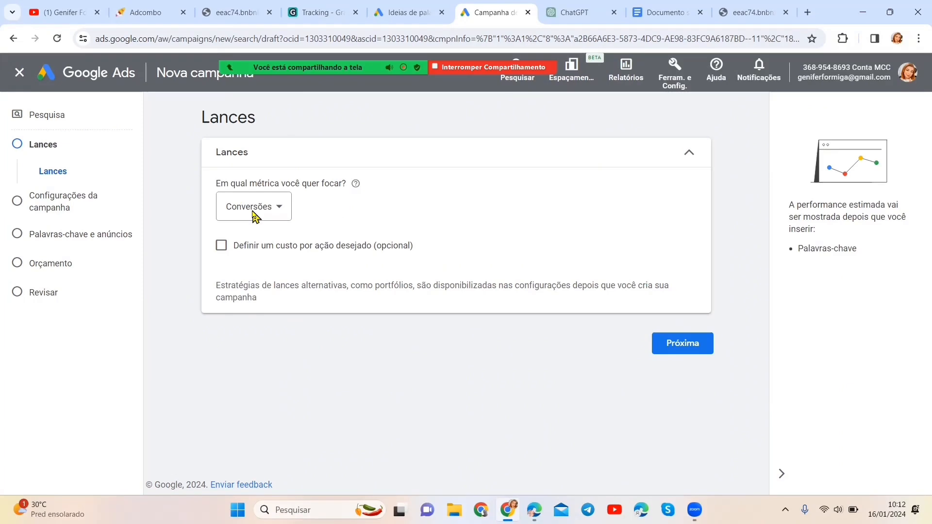
left_click(252, 215)
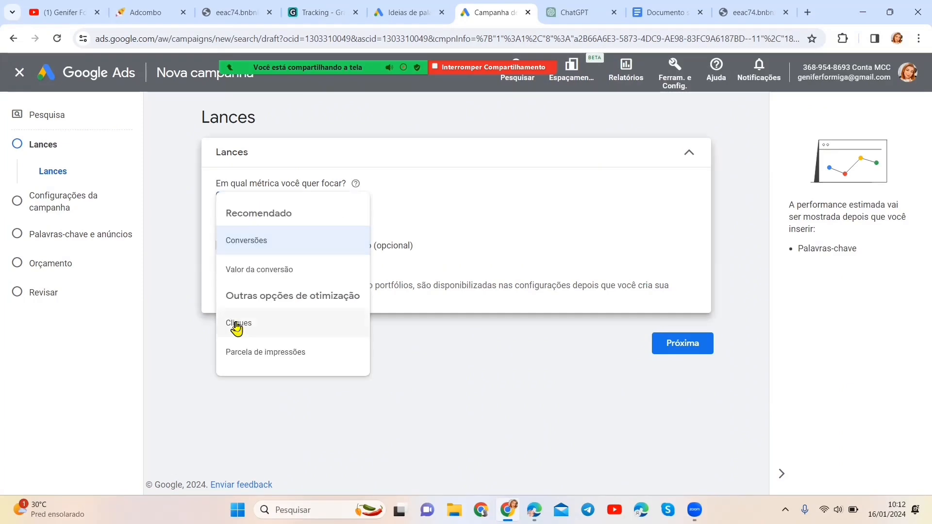
left_click(236, 327)
left_click(221, 249)
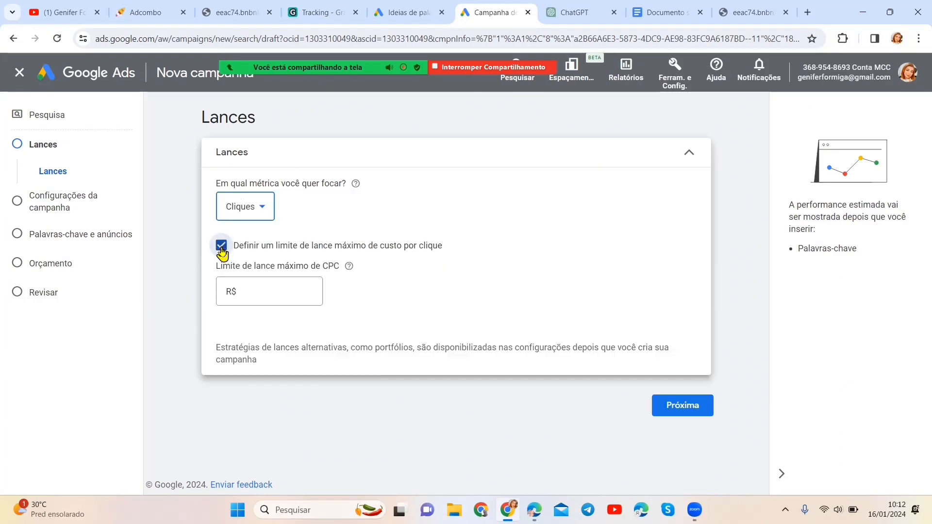
Step: Check the top-of-page bid range for KETO Gummies in the keyword planner
left_click(414, 15)
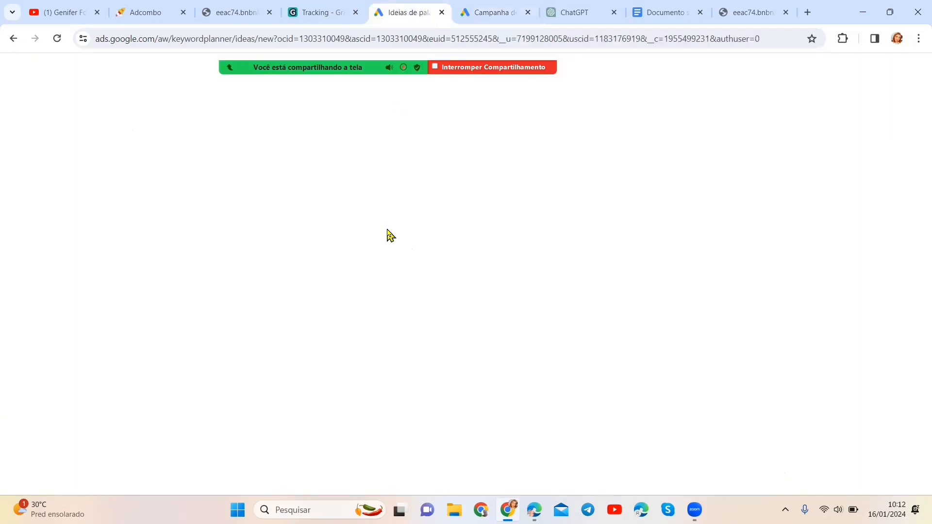
scroll(518, 411, "down", 1)
scroll(518, 411, "right", 3)
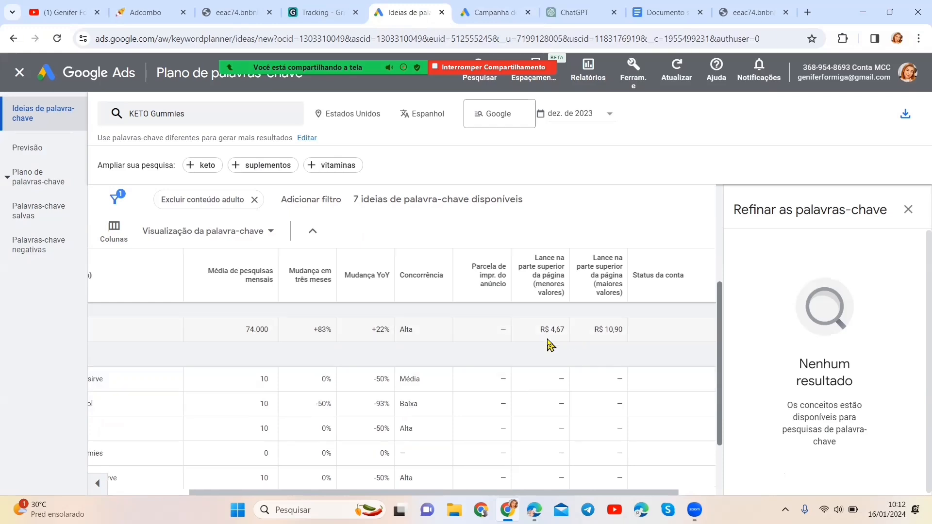
Step: Set the campaign's maximum CPC bid limit to R$ 4,00 and continue to the campaign settings
left_click(509, 14)
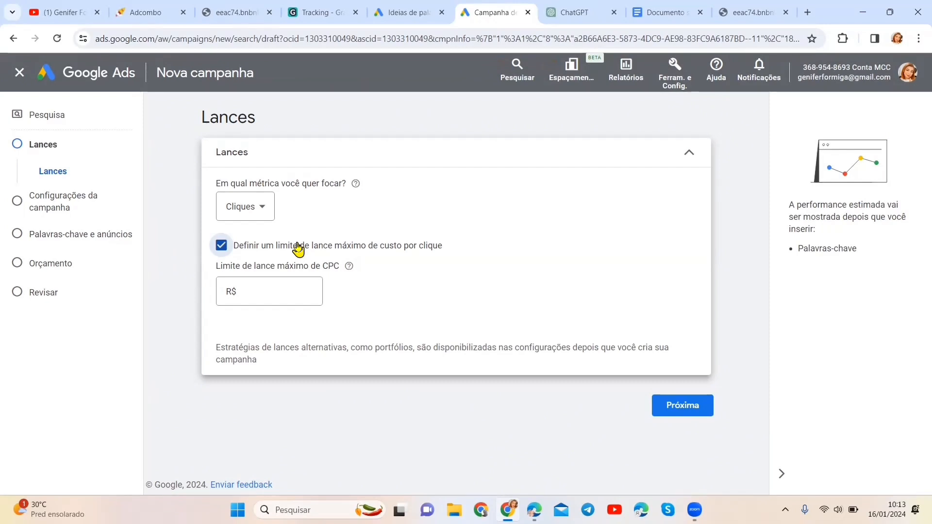
left_click(275, 294)
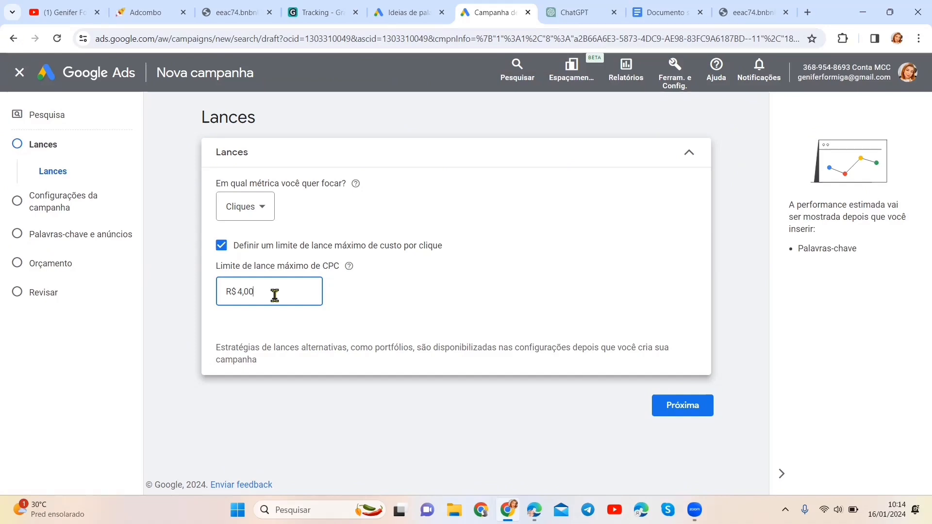
left_click(683, 410)
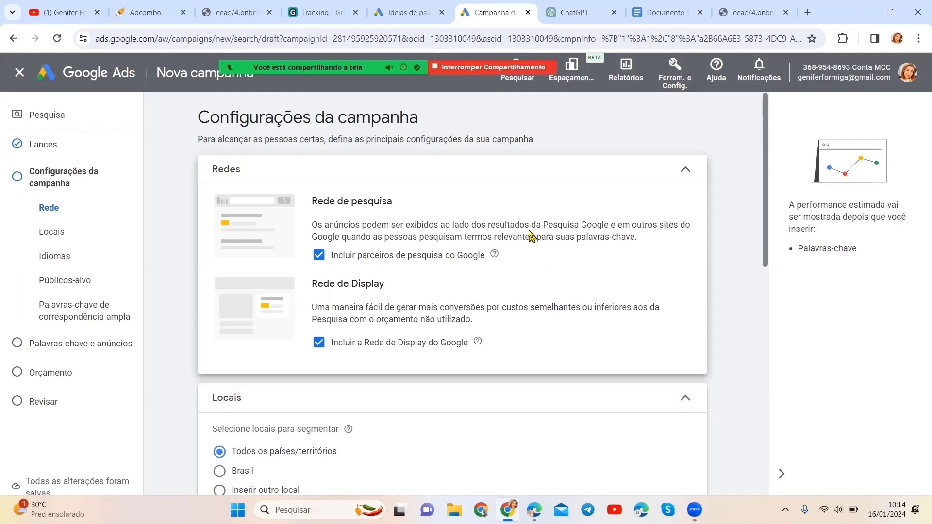
Step: Exclude the Google Display Network and the Google search partners from the campaign's networks
left_click(318, 343)
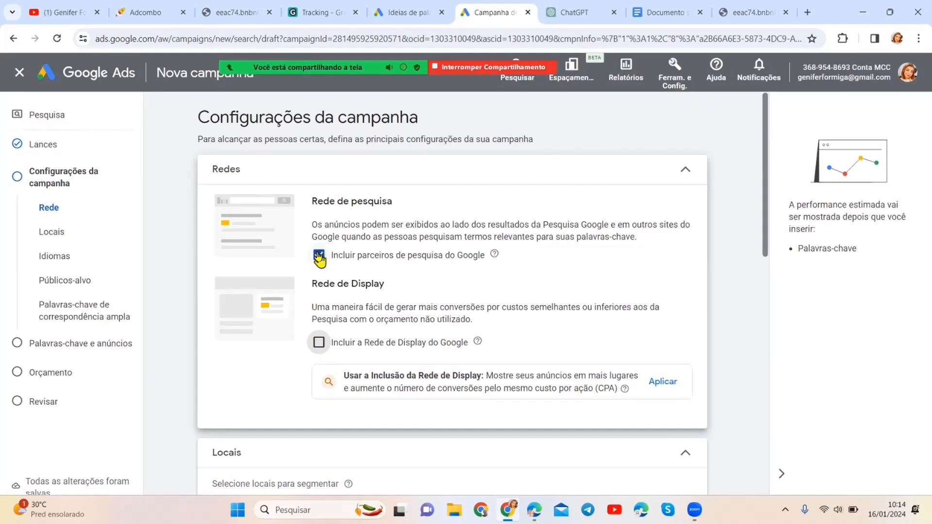
left_click(319, 255)
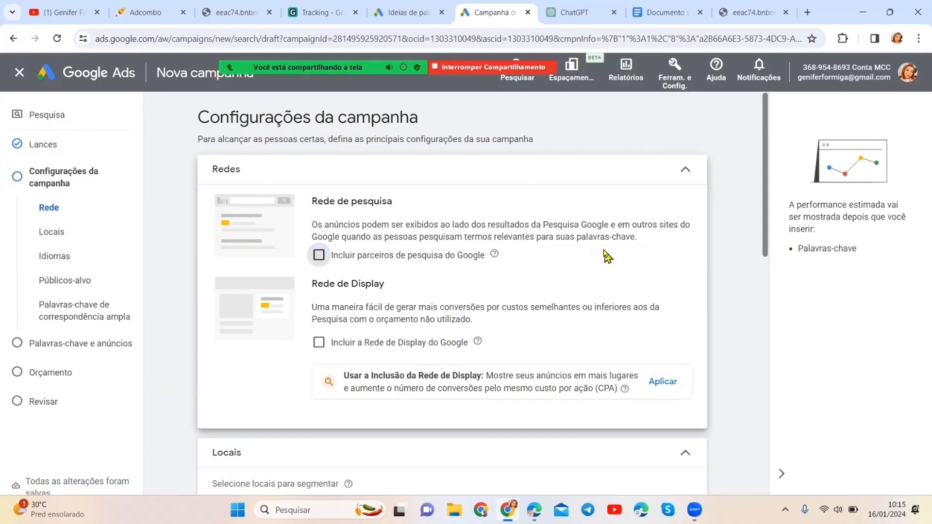
Step: Expand the location options and target the country Estados Unidos as a custom location
scroll(733, 330, "down", 3)
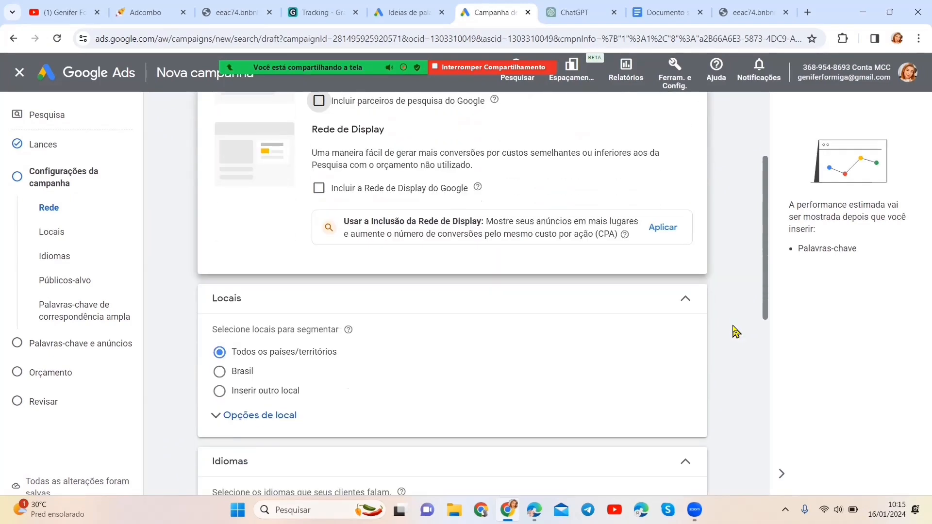
left_click(246, 419)
left_click(220, 342)
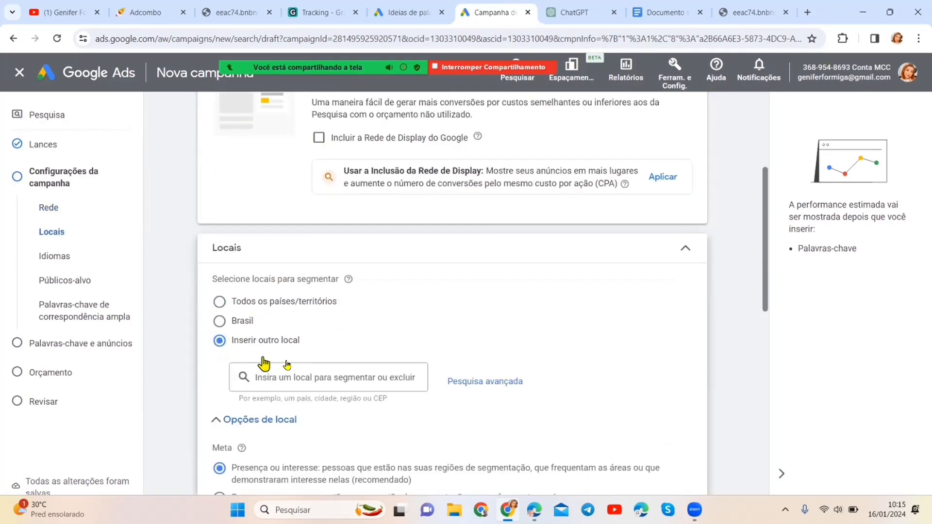
type("estados")
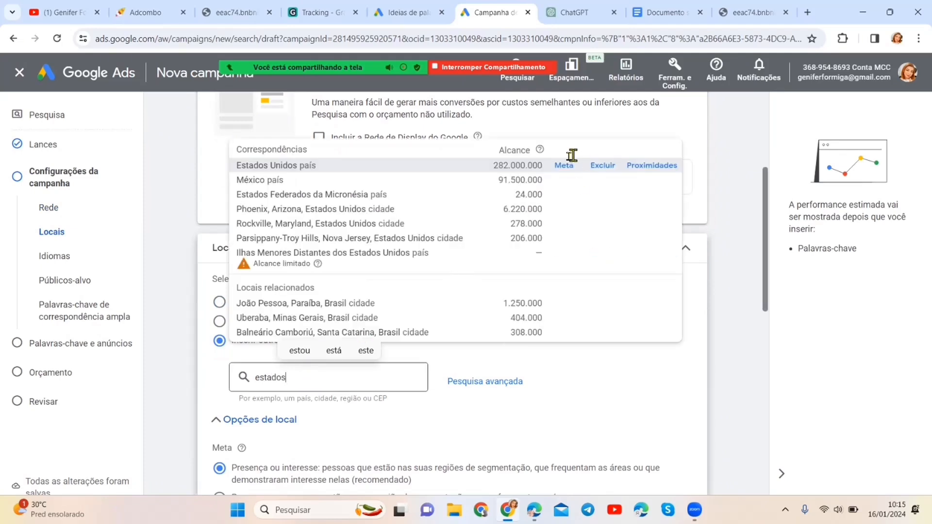
left_click(563, 167)
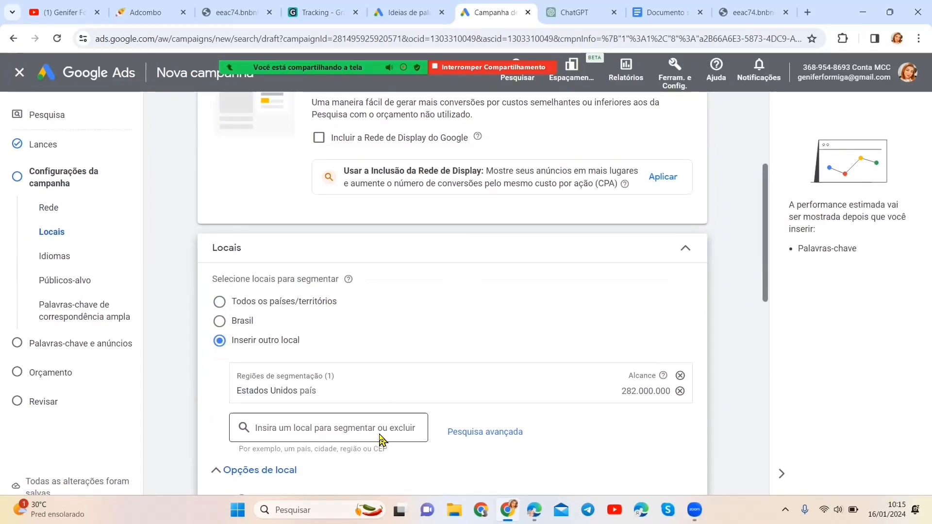
Step: Exclude Brasil, Índia and Rússia from the campaign's locations and set the location targeting option to Presença
left_click(357, 427)
type("brasil")
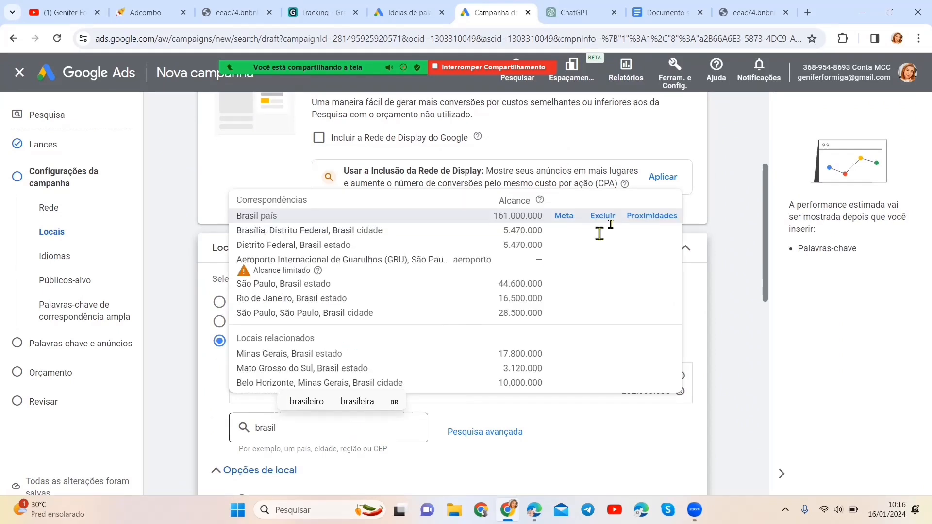
left_click(602, 216)
scroll(417, 379, "down", 1)
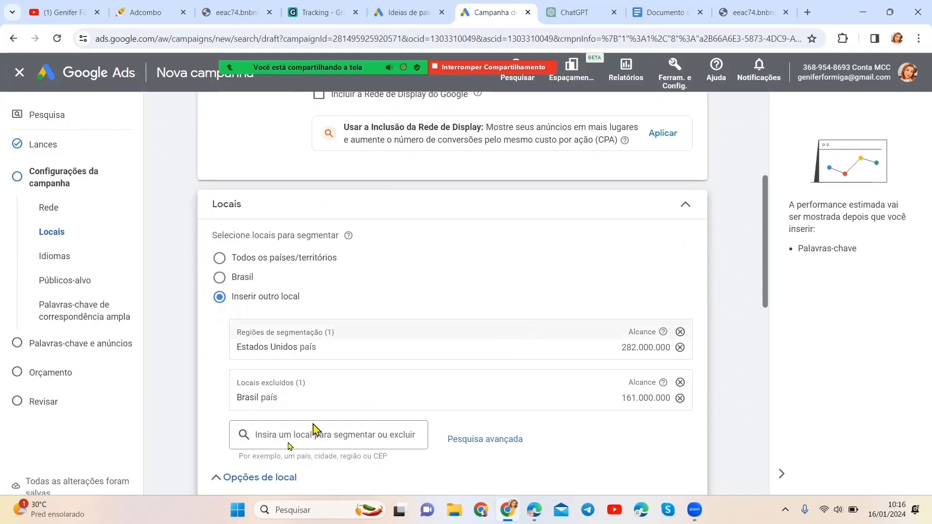
type("índia")
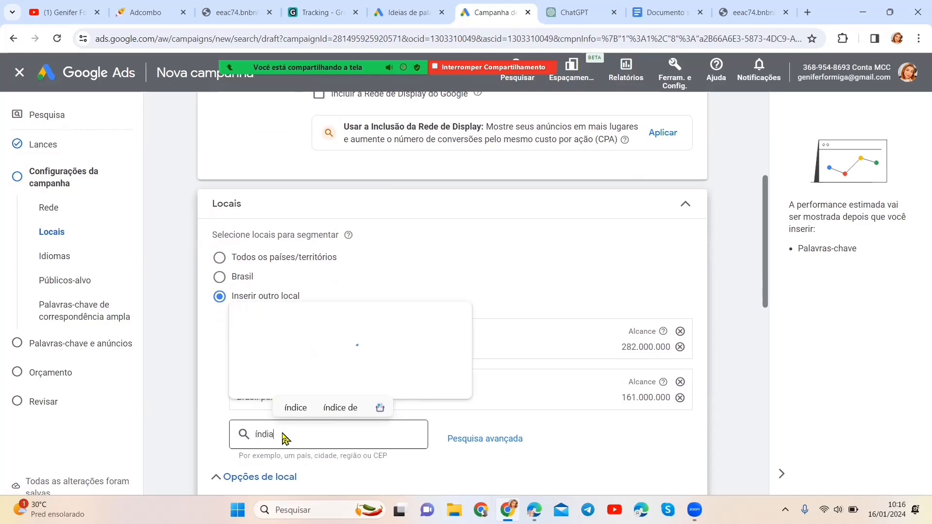
left_click(606, 233)
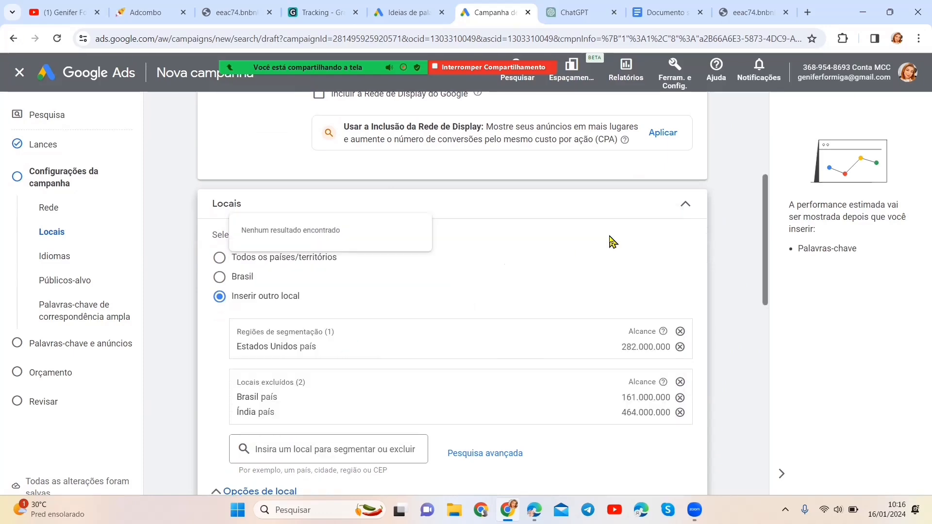
scroll(412, 345, "down", 1)
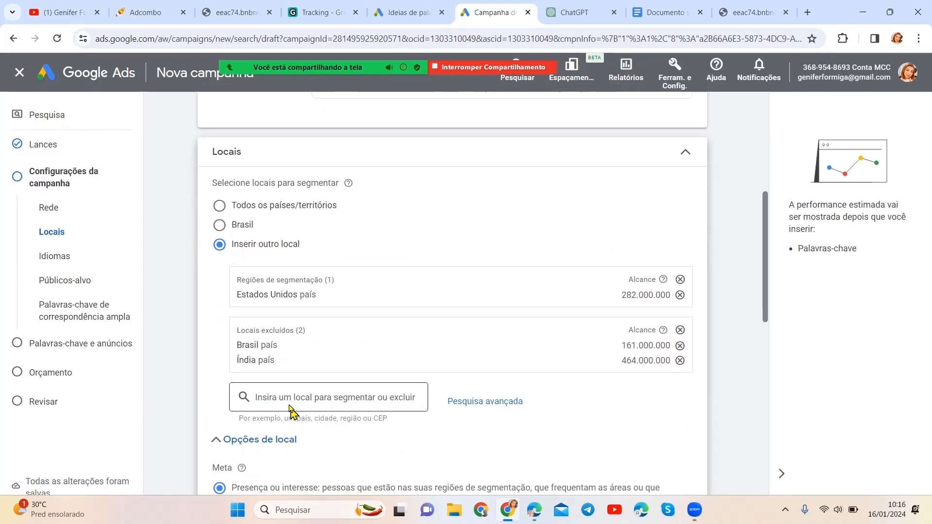
type("russia")
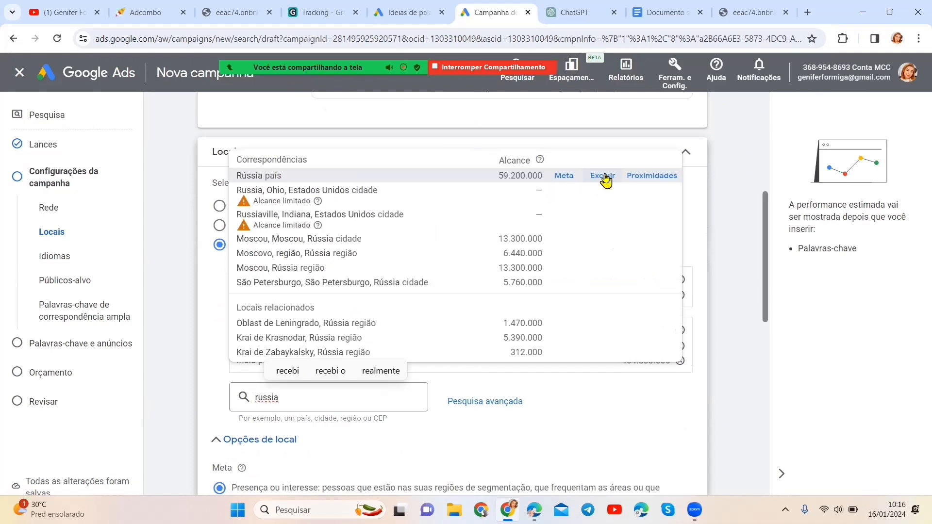
left_click(606, 179)
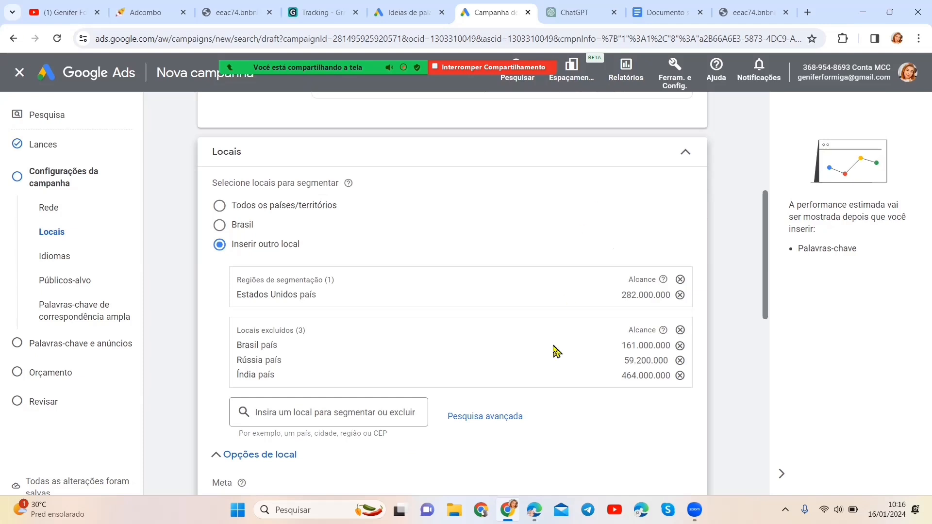
scroll(556, 350, "down", 3)
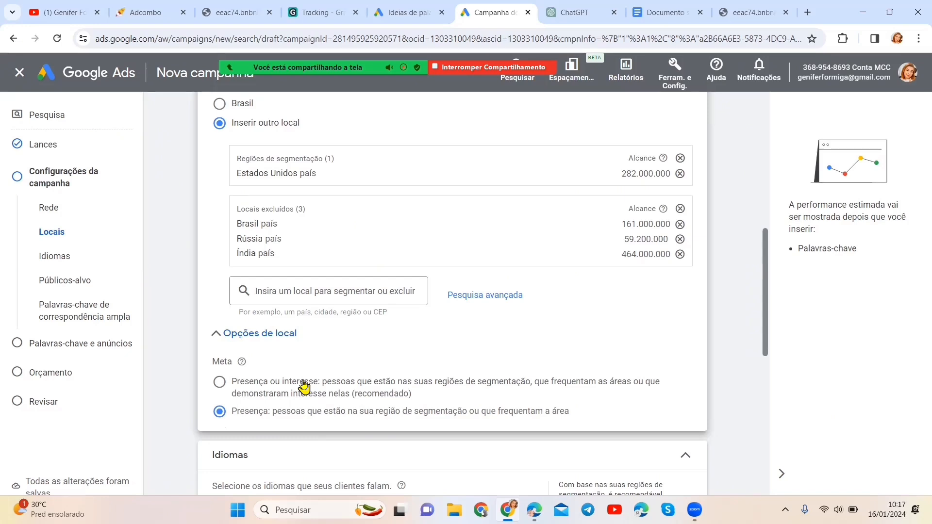
Step: Replace Português with Espanhol as the campaign language
scroll(736, 362, "down", 1)
scroll(736, 362, "down", 3)
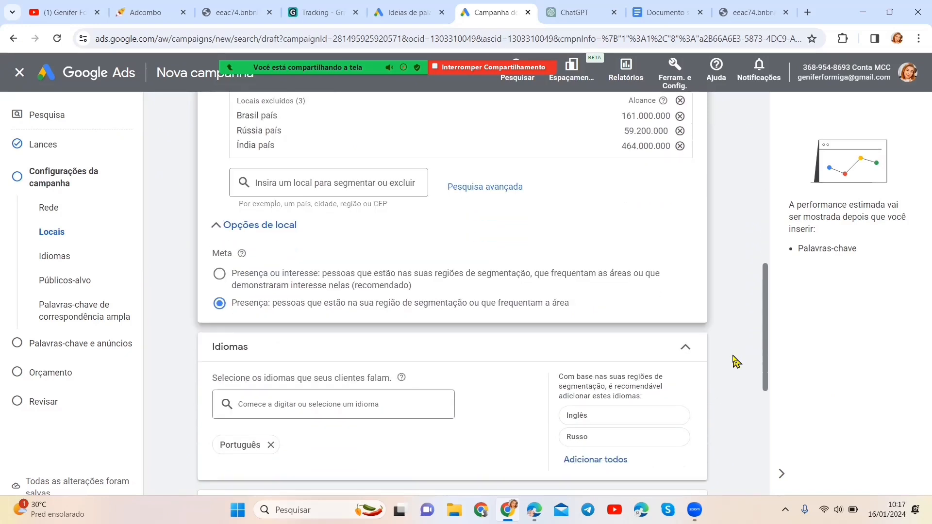
left_click(271, 420)
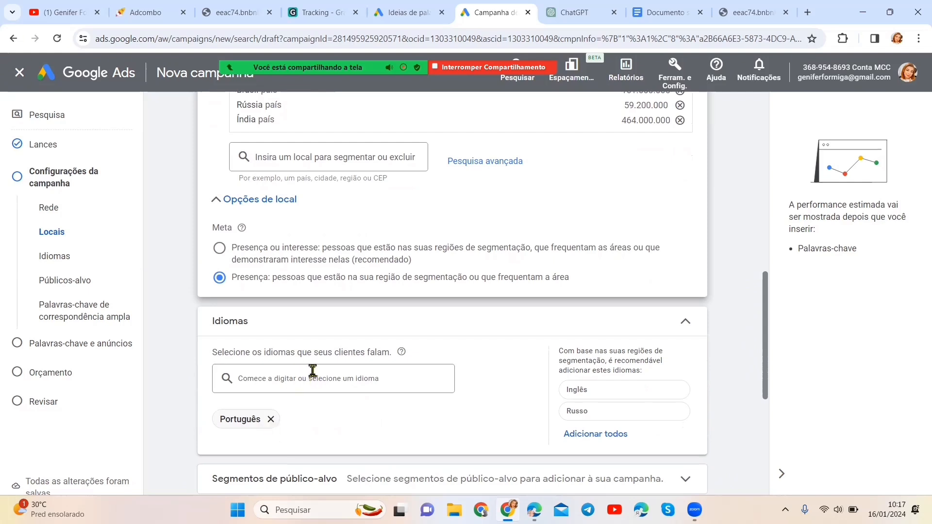
left_click(310, 383)
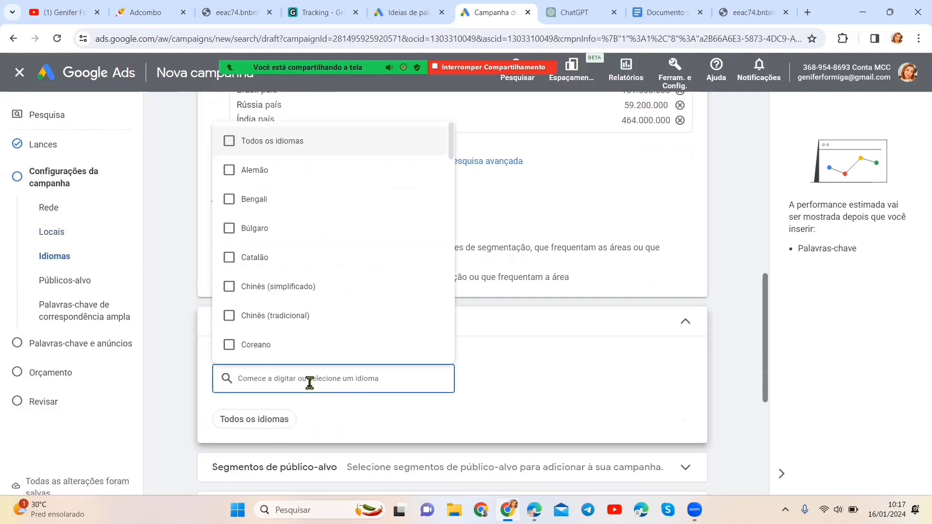
type("espa")
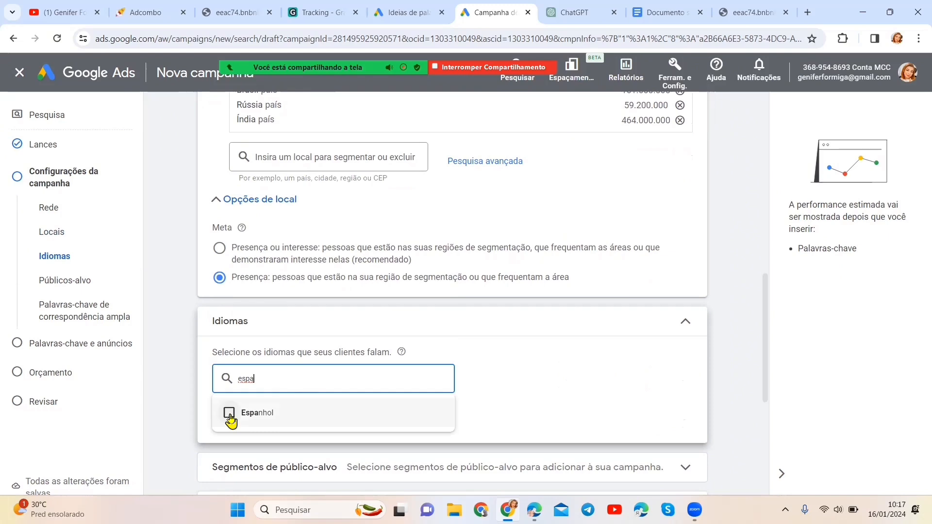
left_click(229, 413)
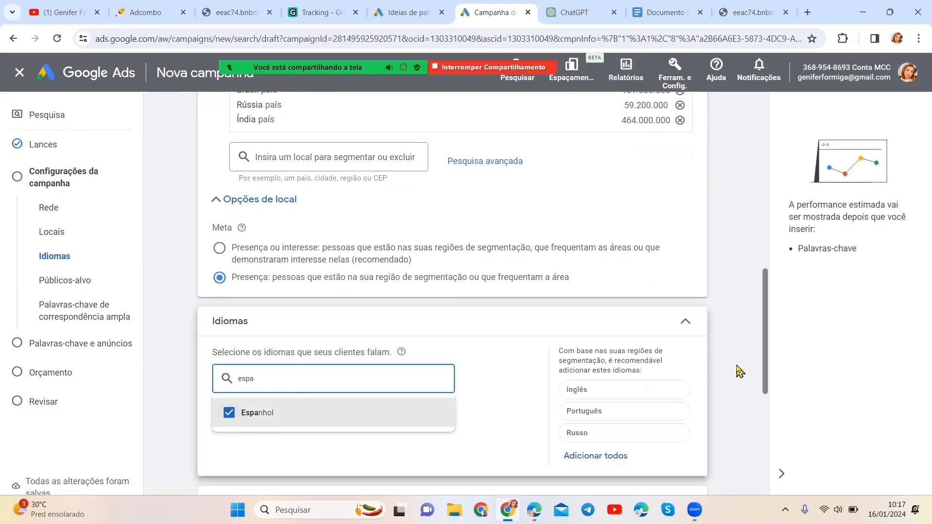
Step: Expand and review the additional campaign settings, and continue to the keywords and ads stage
scroll(740, 372, "down", 2)
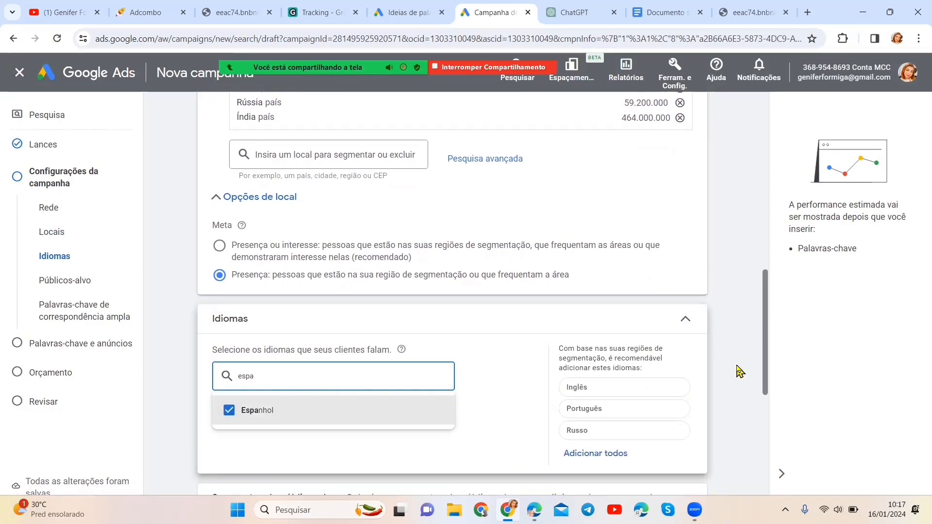
scroll(740, 371, "down", 2)
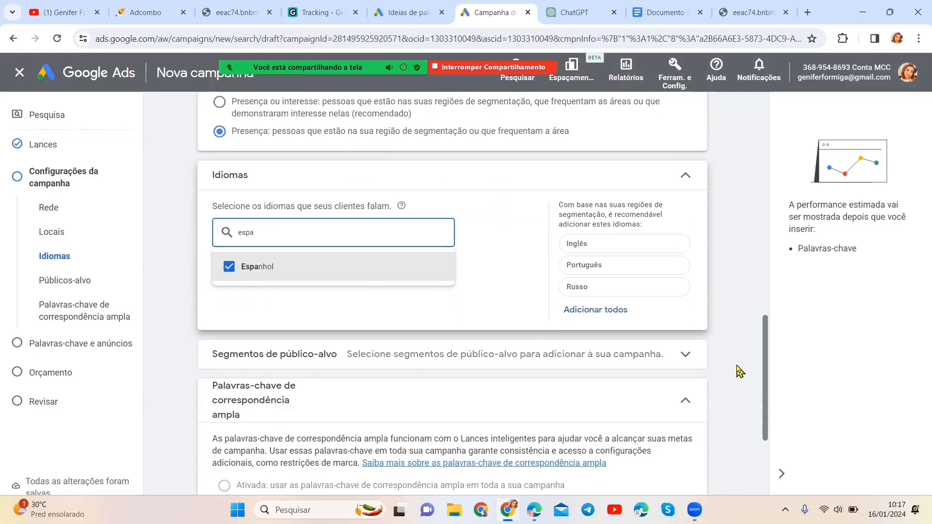
scroll(739, 371, "down", 2)
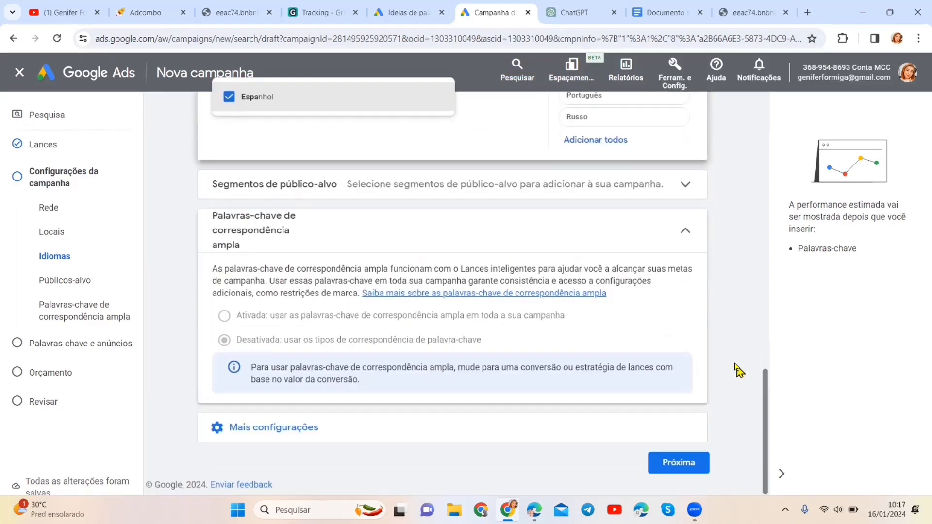
left_click(277, 432)
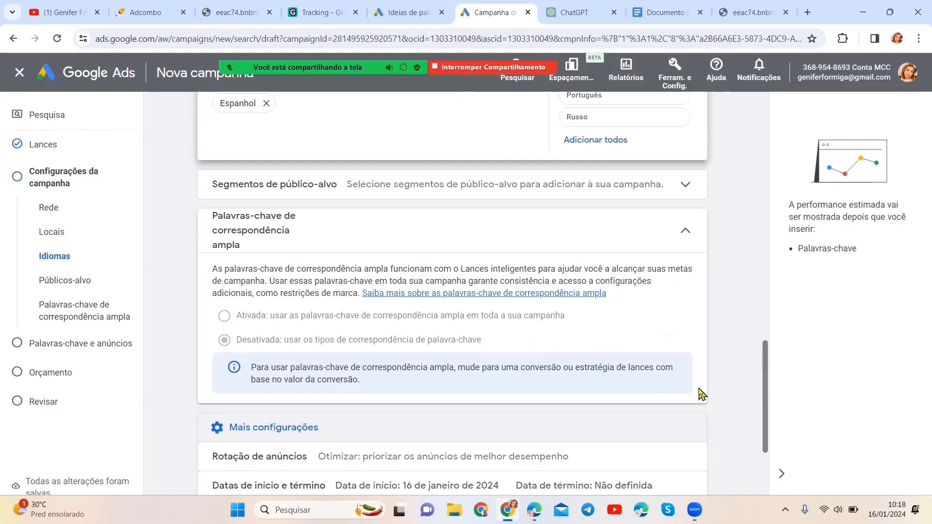
scroll(700, 394, "down", 1)
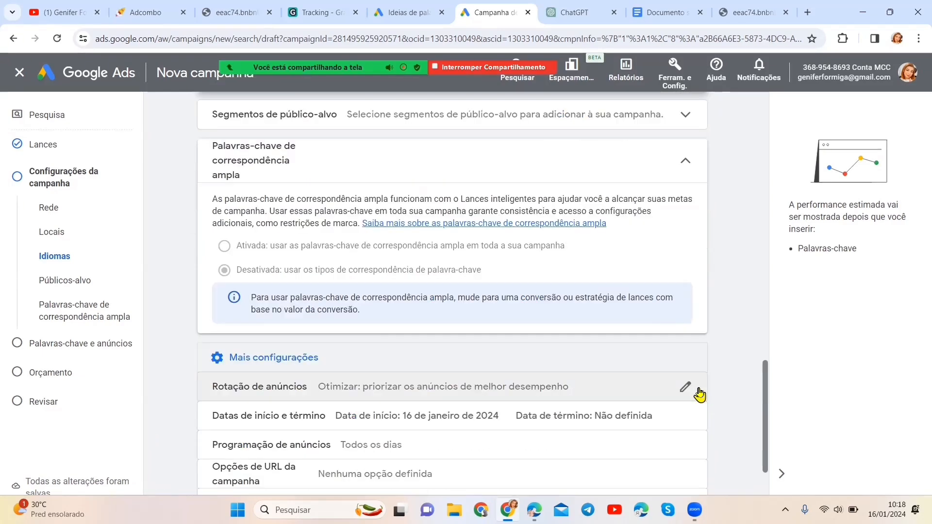
scroll(740, 393, "down", 1)
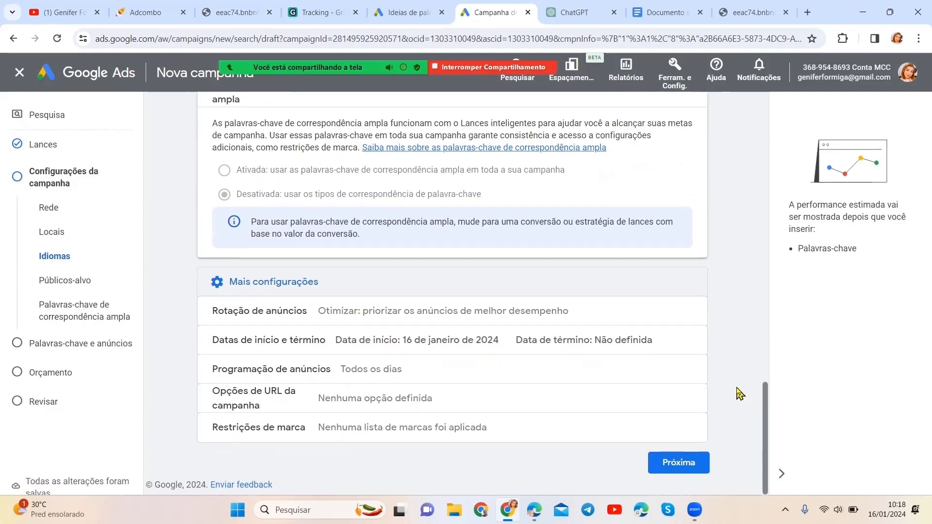
left_click(687, 470)
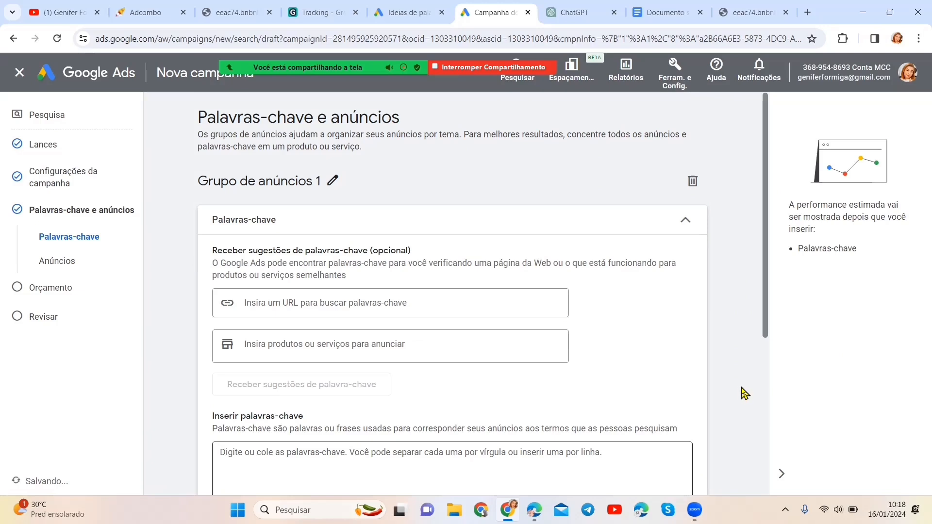
scroll(745, 393, "down", 1)
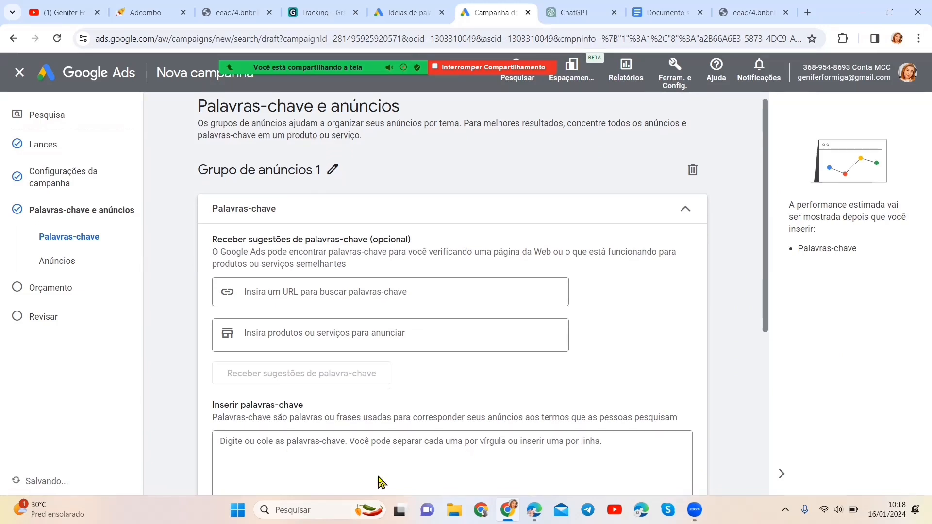
Step: Add the exact-match keyword [keto gummies] to the ad group's keywords
left_click(376, 446)
scroll(377, 446, "down", 1)
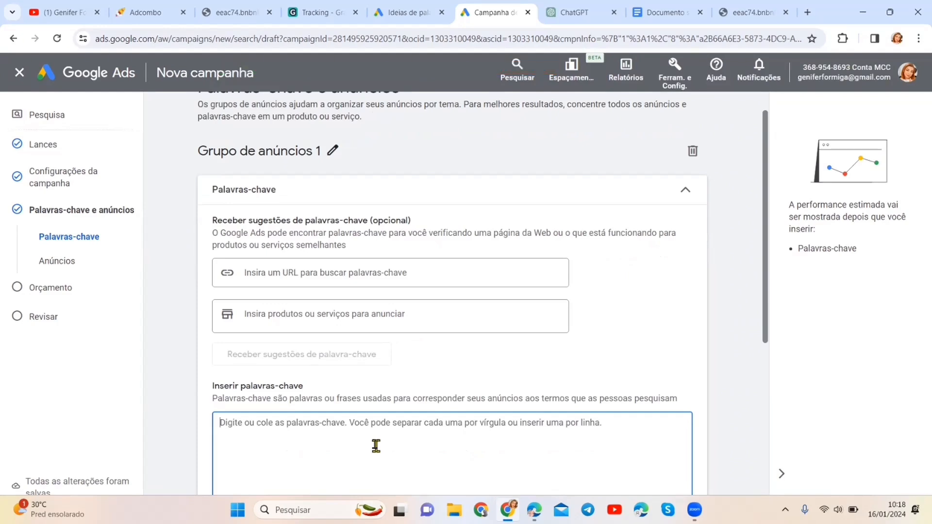
type("[keto gummies]")
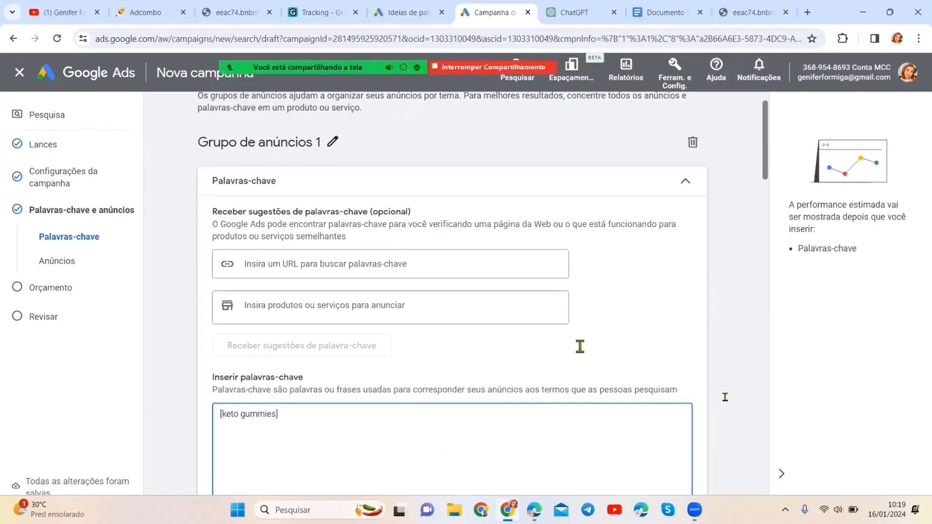
Step: Paste the eeac74.bnbnbxvj.cc offer link as the ad's final URL
scroll(729, 404, "down", 1)
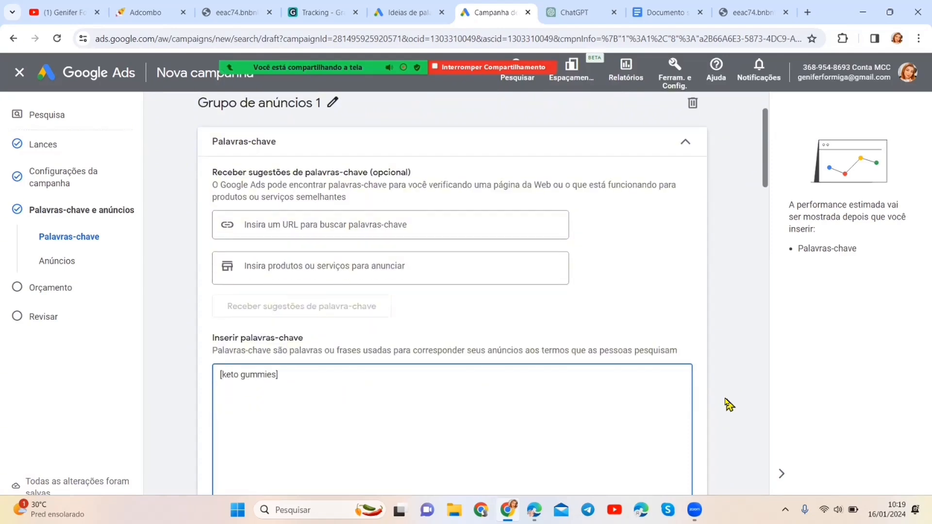
scroll(729, 405, "down", 1)
scroll(726, 399, "down", 3)
right_click(726, 399)
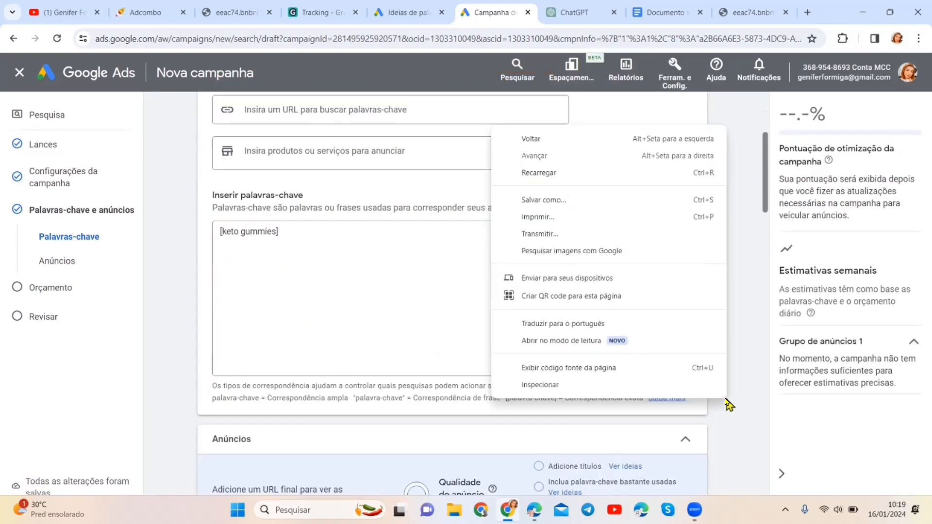
scroll(726, 399, "down", 6)
right_click(726, 399)
scroll(727, 400, "down", 1)
scroll(728, 404, "down", 3)
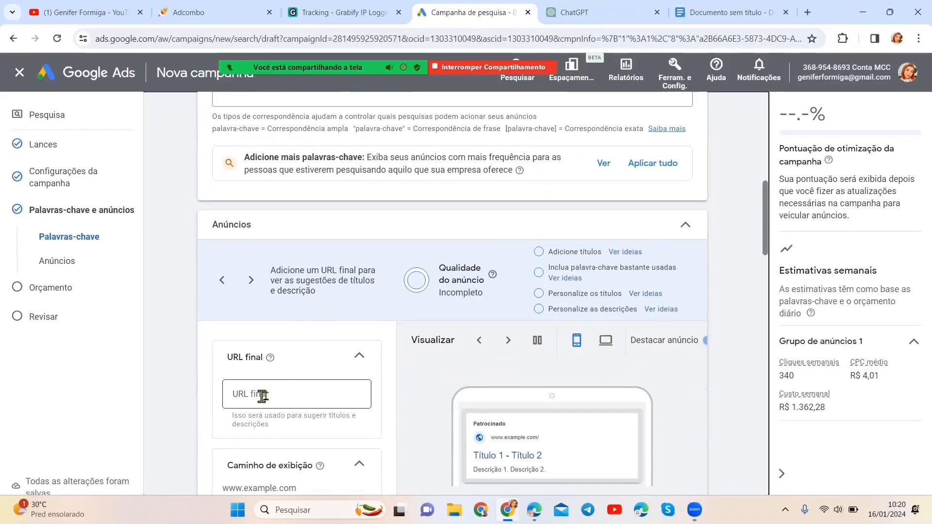
left_click(262, 396)
key("ctrl+v")
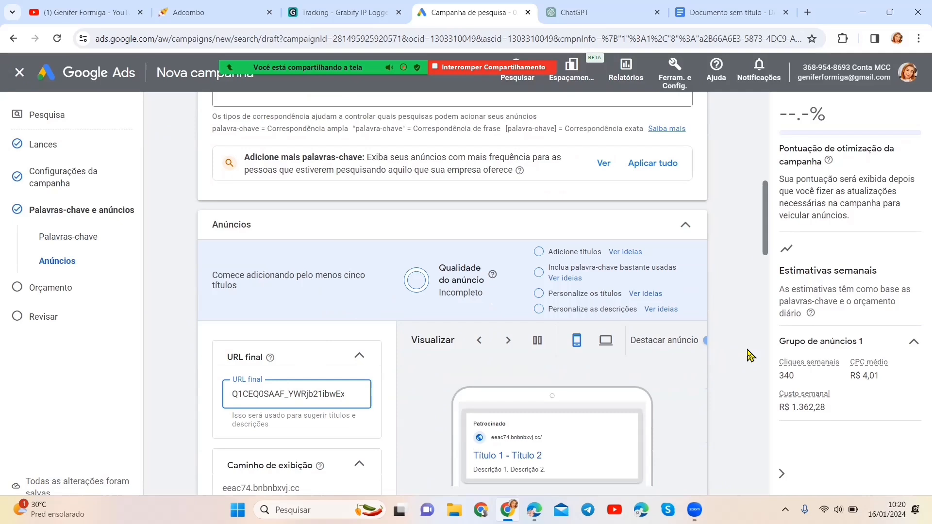
Step: Switch to ChatGPT and send the request "me de 2 exemplos de cta em espanhol"
scroll(751, 356, "down", 1)
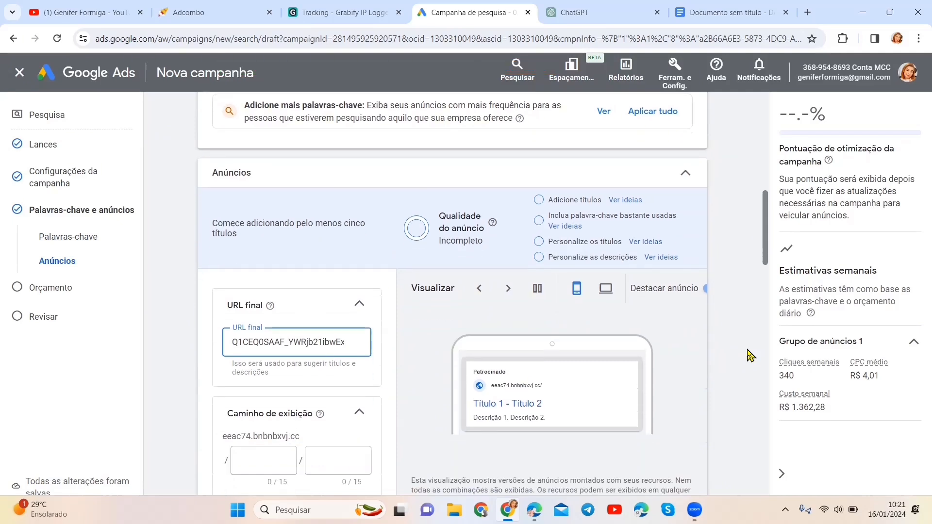
scroll(731, 342, "down", 1)
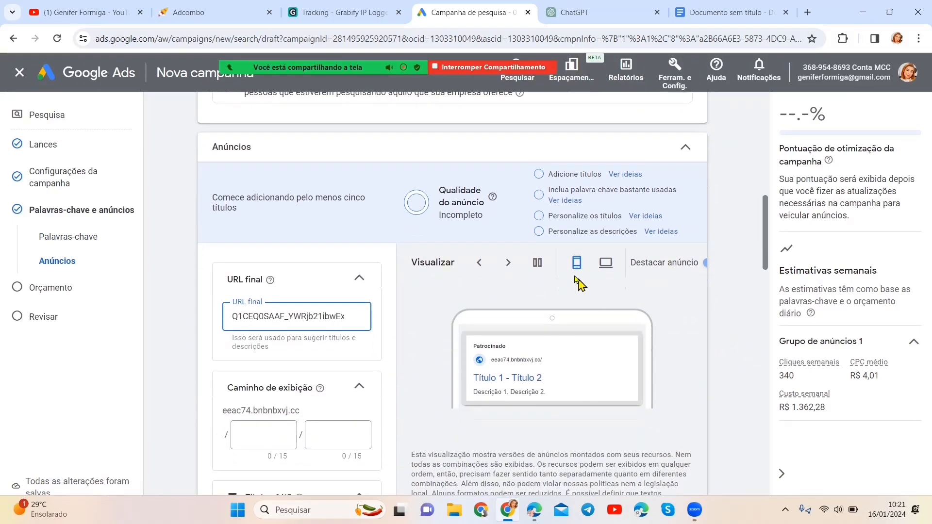
left_click(623, 25)
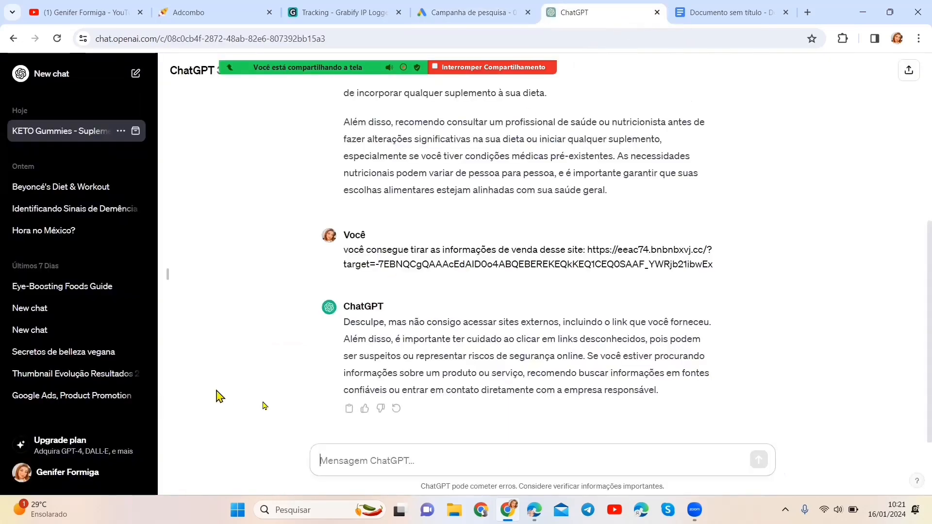
type("sta")
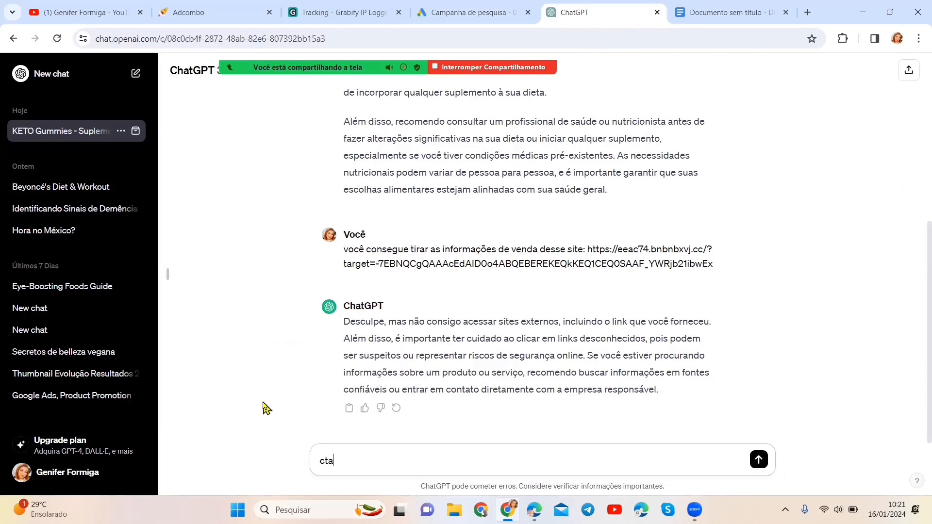
key("BackSpace")
key("BackSpace")
key("BackSpace")
type("me de 2 exemplos de cta em espanhol")
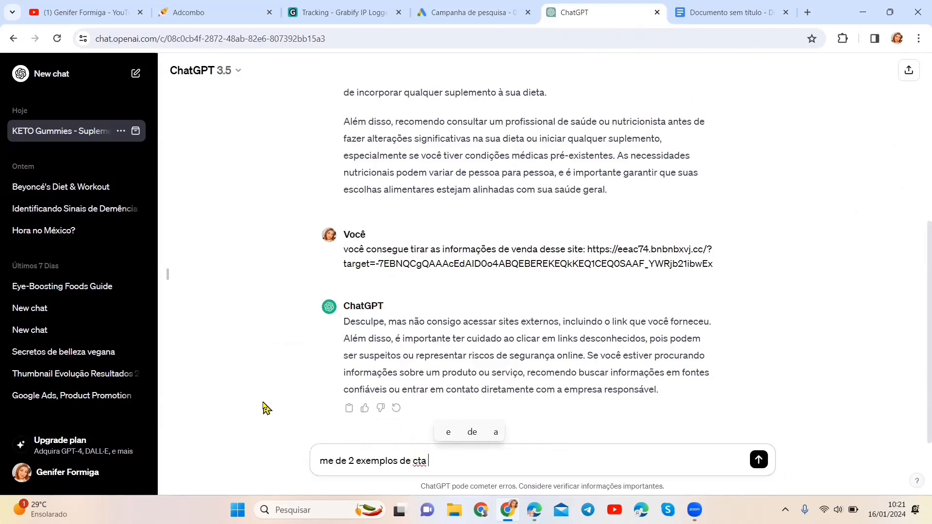
key("Return")
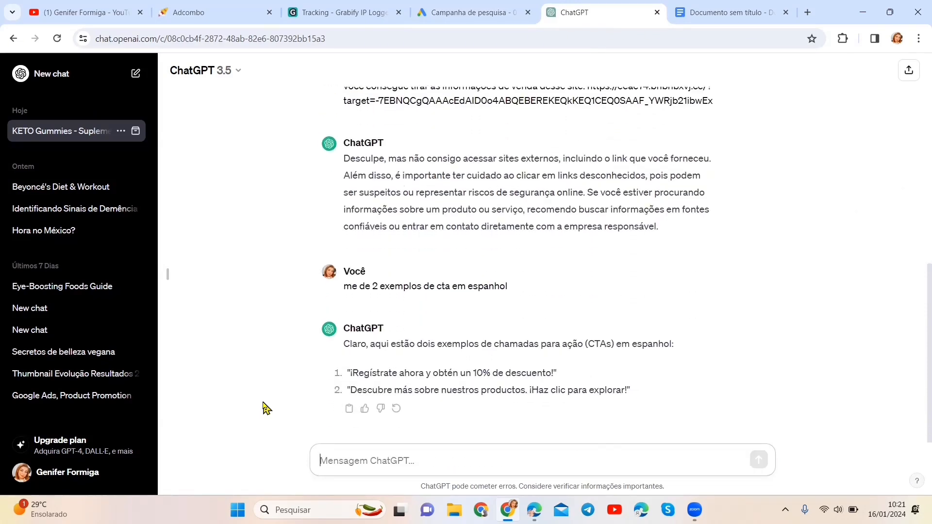
Step: Copy "Regístrate ahora" from the first CTA example and paste it into the Google Ads ad's first display path part
left_click_drag(350, 373, 426, 373)
key("ctrl+c")
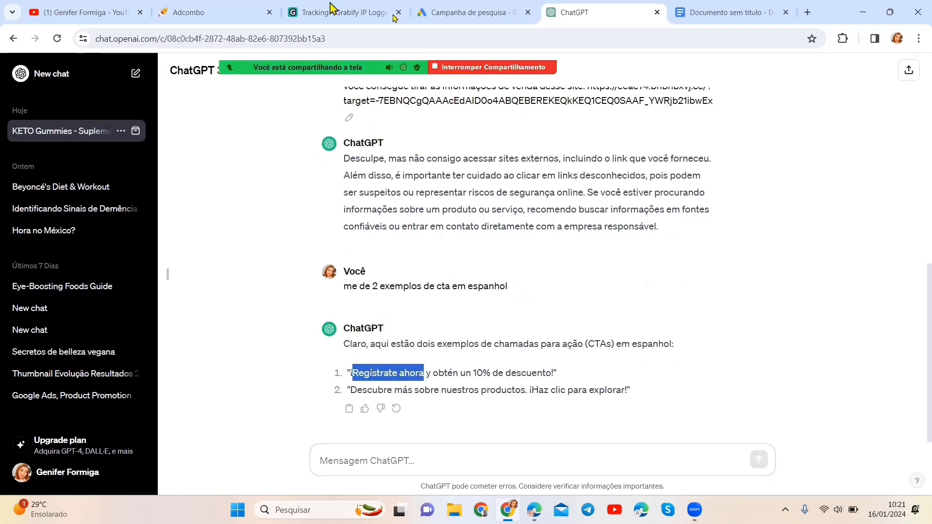
left_click(473, 13)
left_click(250, 437)
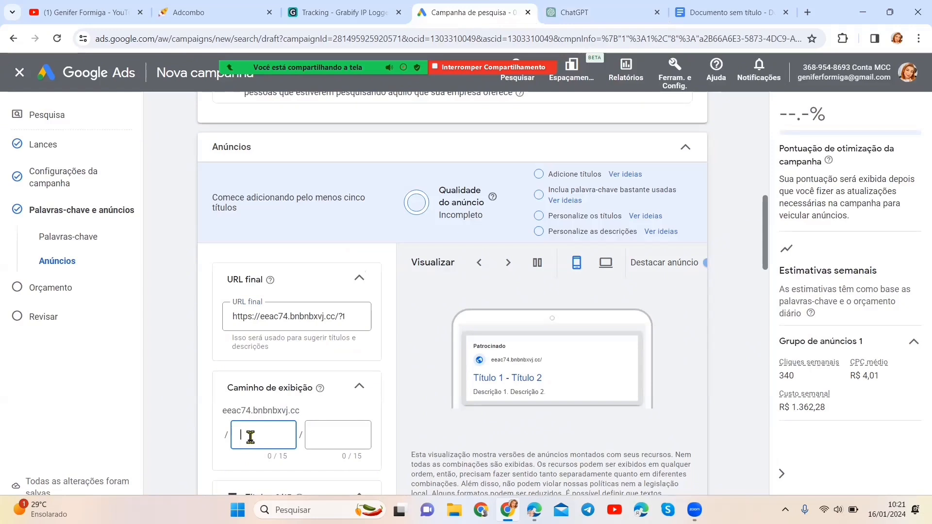
key("ctrl+v")
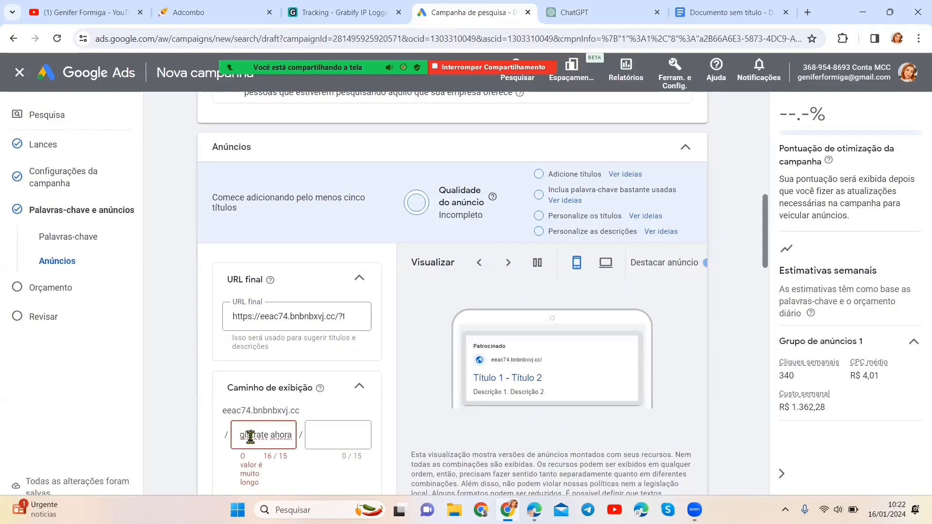
Step: Split the ad's display path so its two parts read "Regístrate" and "ahora"
double_click(250, 437)
left_click(278, 433)
double_click(278, 432)
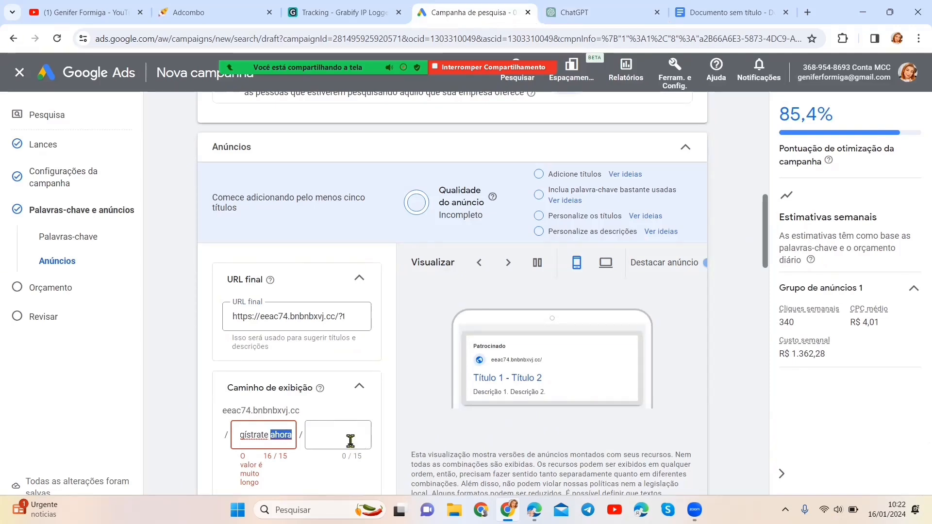
key("BackSpace")
key("BackSpace")
left_click(329, 439)
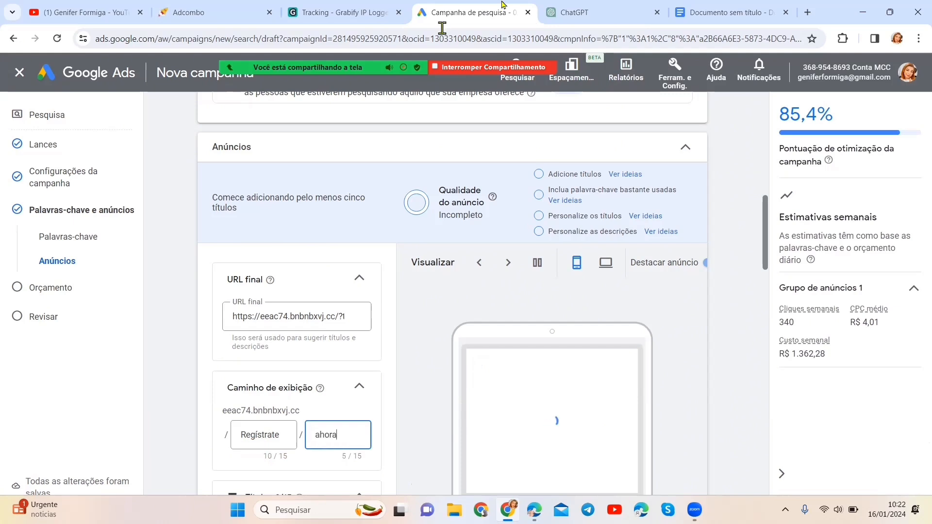
Step: Ask ChatGPT: "crie 5 títulos persuasivos em espanhol para vender o keto gummies, eles devem ter no máximo 29 caracteres"
left_click(613, 14)
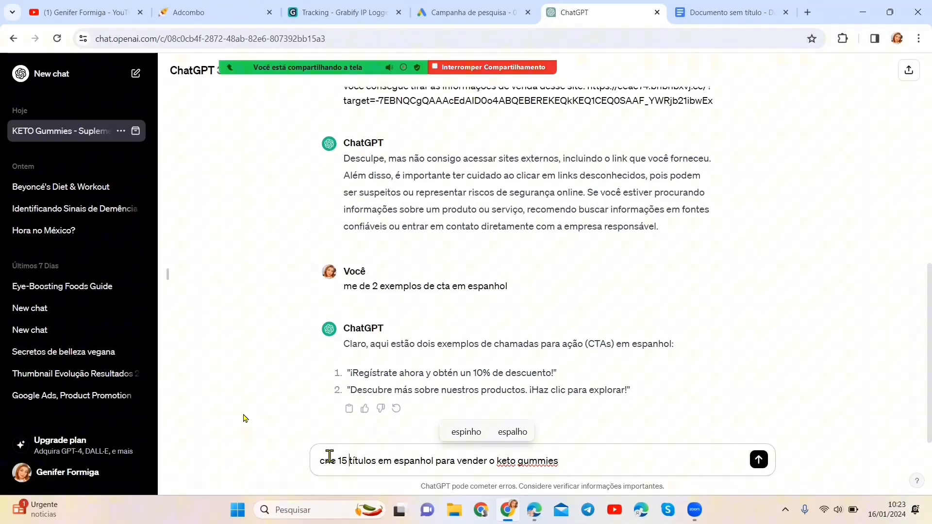
key("BackSpace")
key("BackSpace")
key("BackSpace")
type("5 ")
type("persuasivos ")
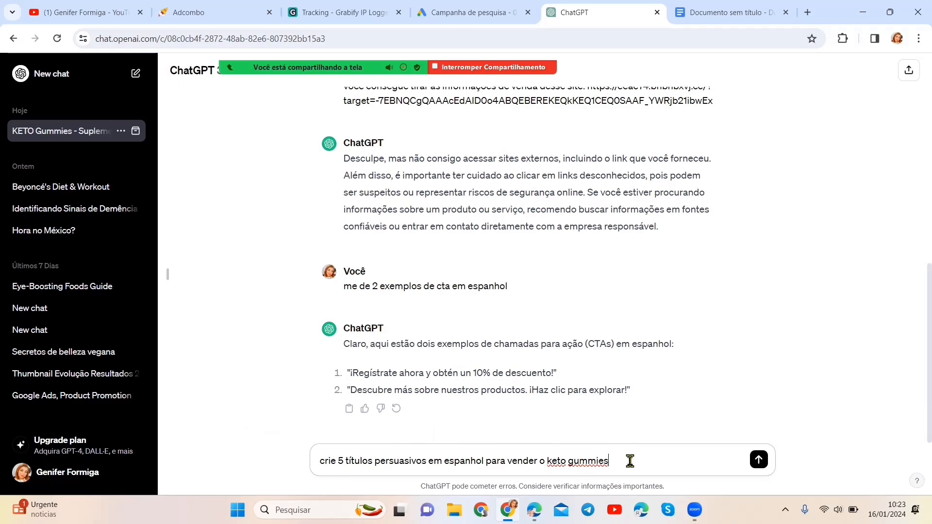
type(", eles devem ter no máximo")
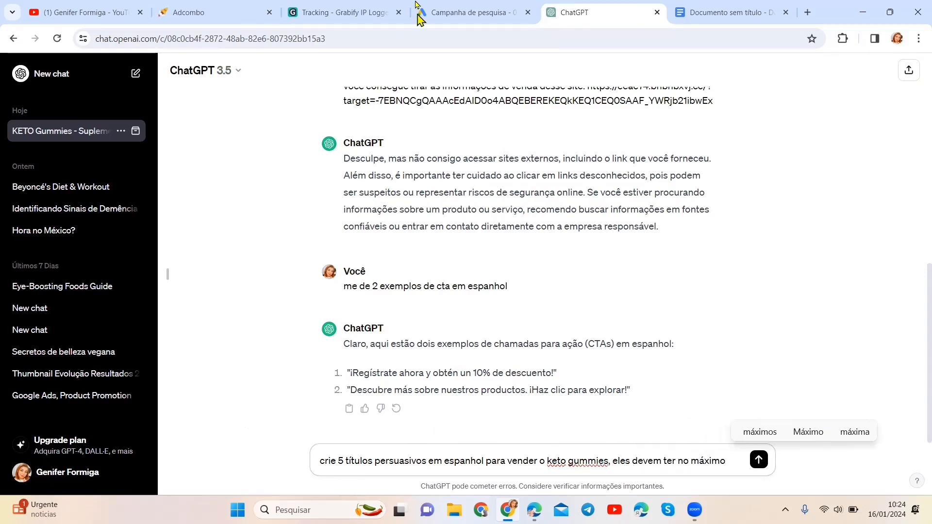
left_click(448, 15)
key("ctrl+Tab")
type("29 c")
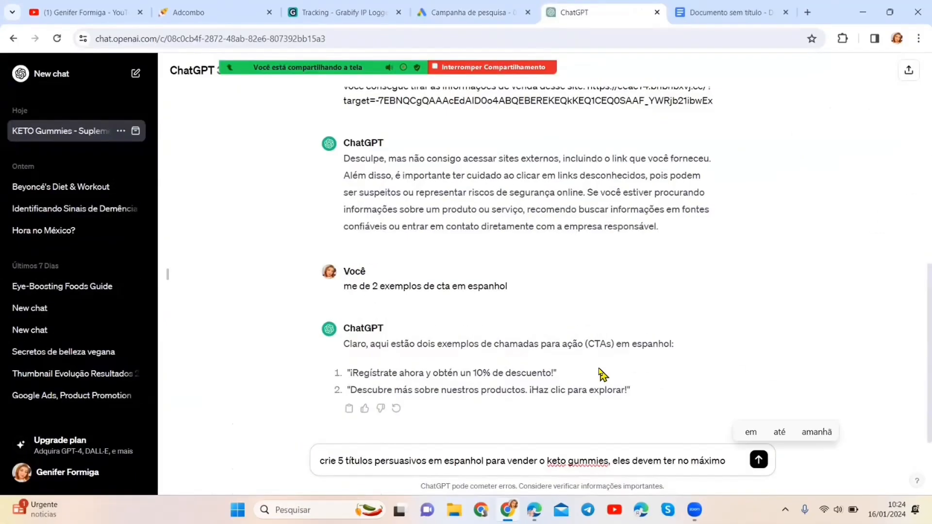
type("aracteres")
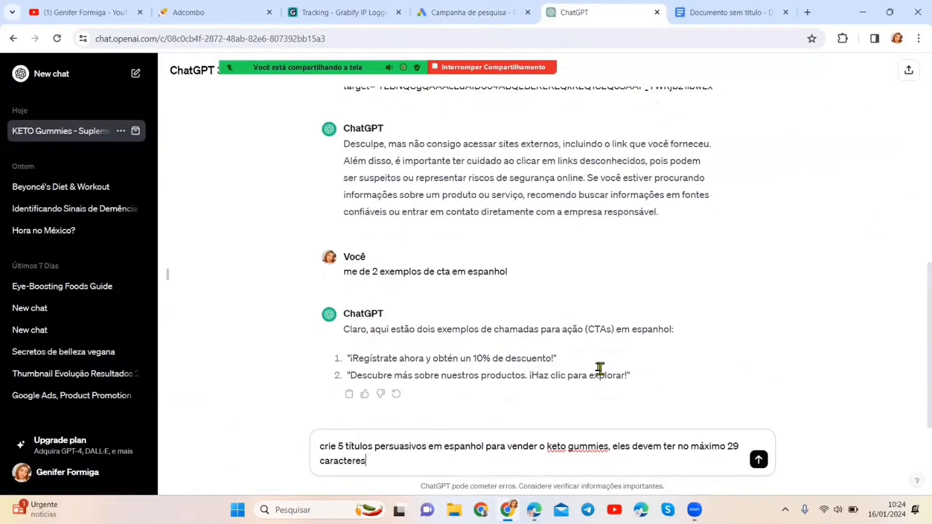
key("Return")
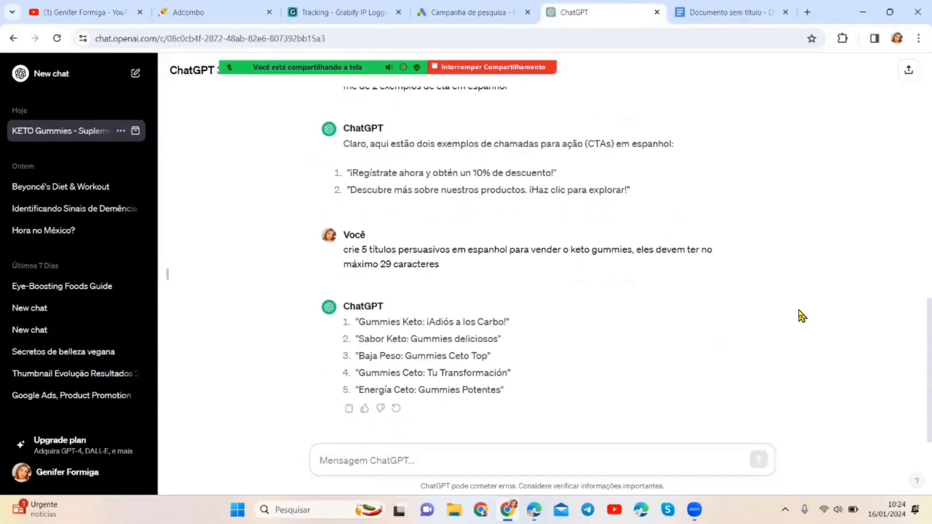
Step: Use ChatGPT's first suggestion as the ad's first headline in Google Ads, written "Gummies Keto:Adiós a los Carbo"
left_click_drag(360, 323, 503, 322)
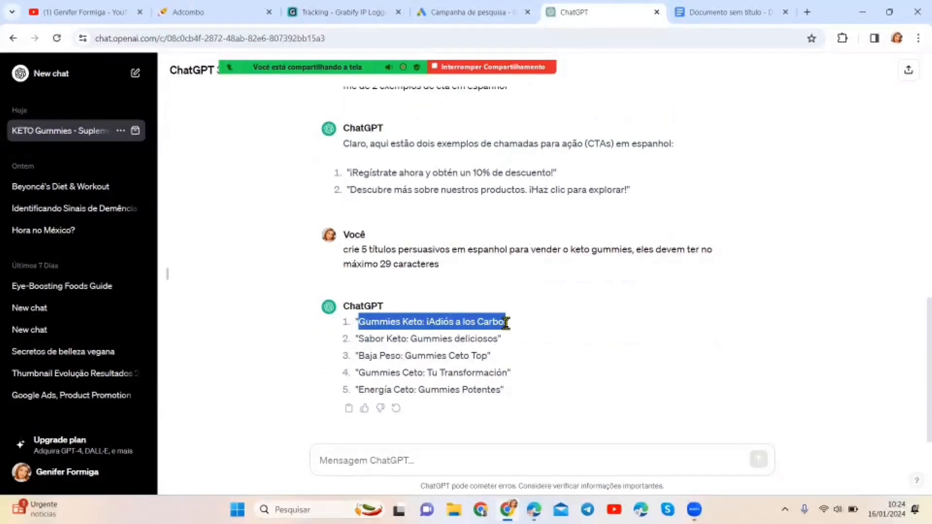
left_click(449, 12)
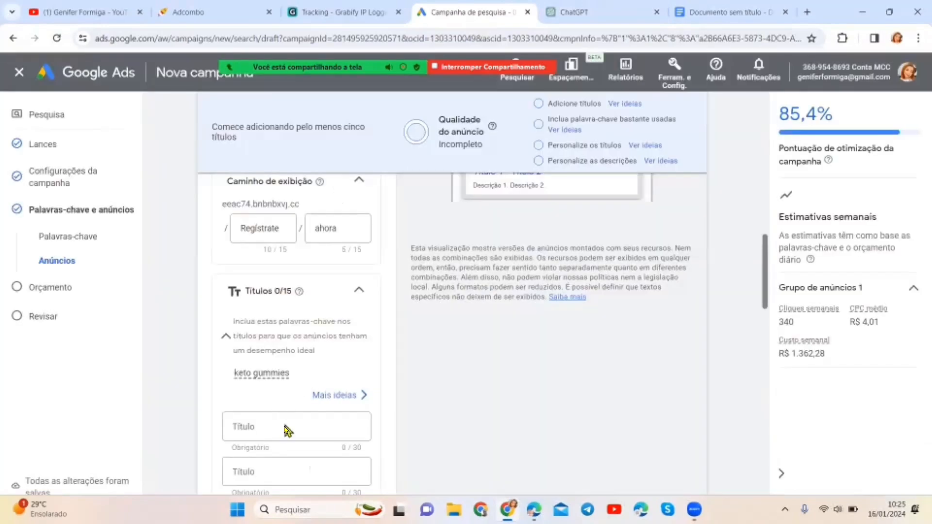
left_click(285, 427)
type("Gummies Keto: ¡Adiós a los Carbos")
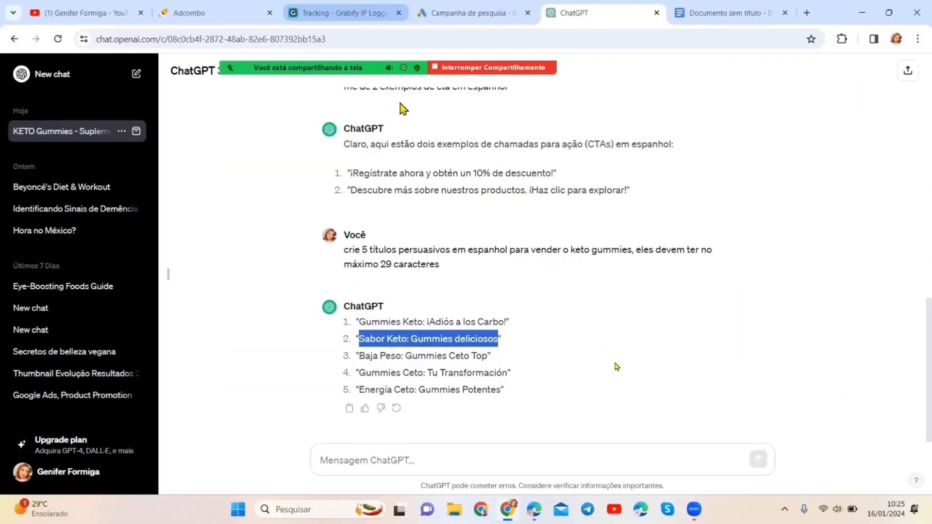
Step: Copy ChatGPT's four remaining title suggestions and paste them together into the ad's second headline
key("shift+Down")
key("shift+Down")
key("shift+Down")
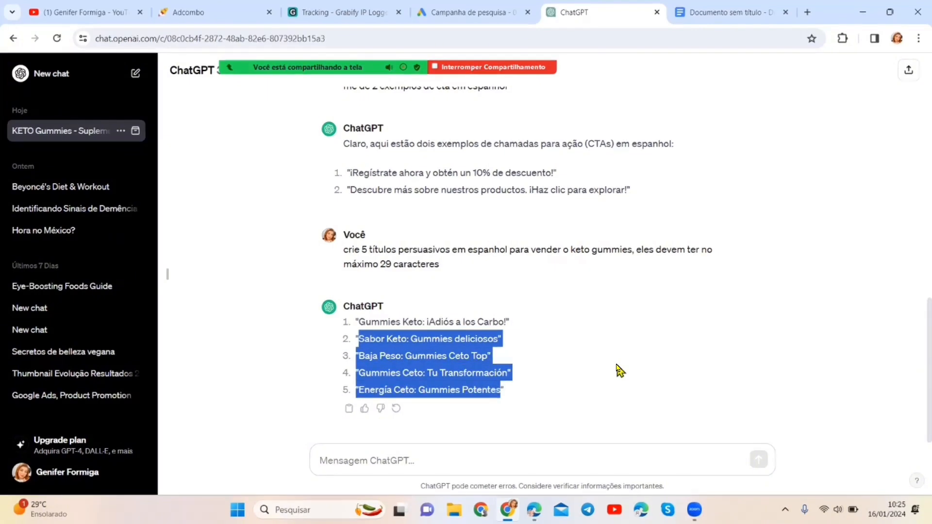
left_click(470, 12)
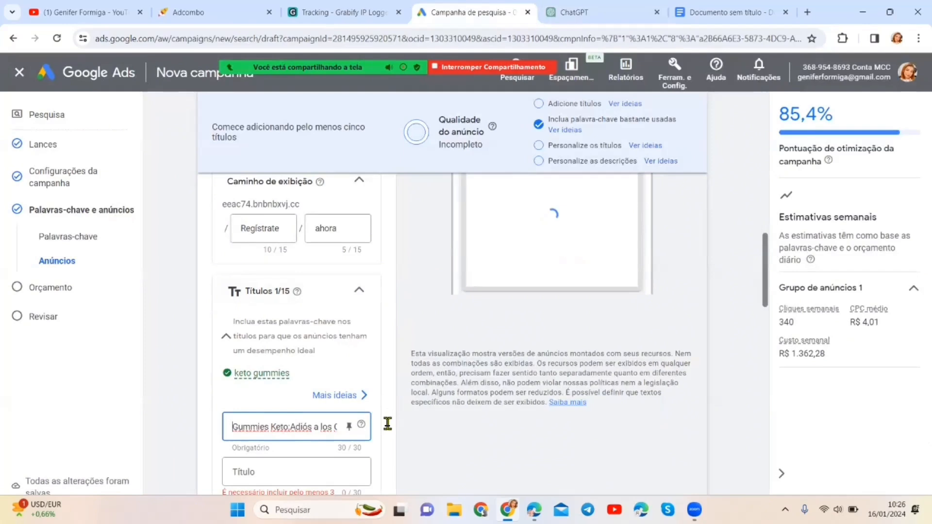
scroll(388, 430, "down", 1)
left_click(292, 416)
key("ctrl+v")
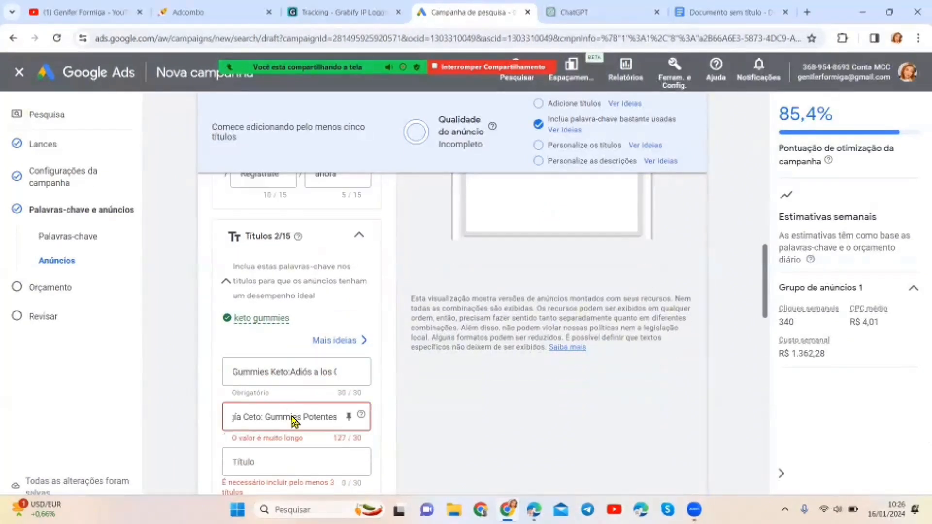
Step: Distribute the pasted titles over headlines two to five and shorten the fifth to "Gummie Ceto: Tu Transformación"
key("Left")
key("Left")
key("Left")
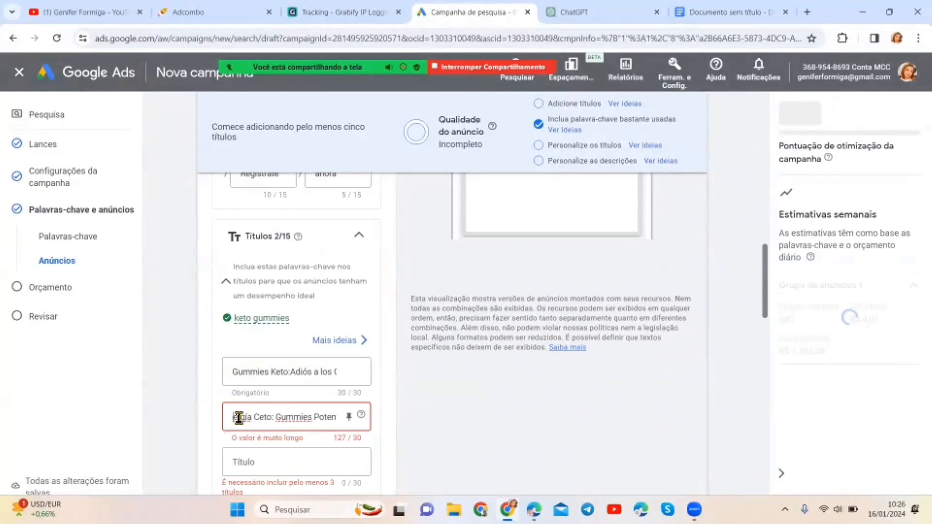
key("Left")
key("Left")
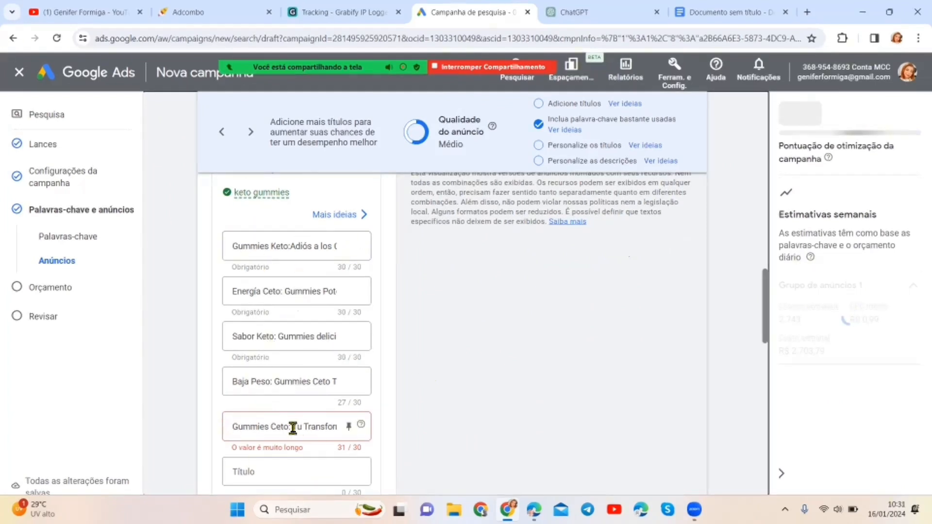
left_click(267, 428)
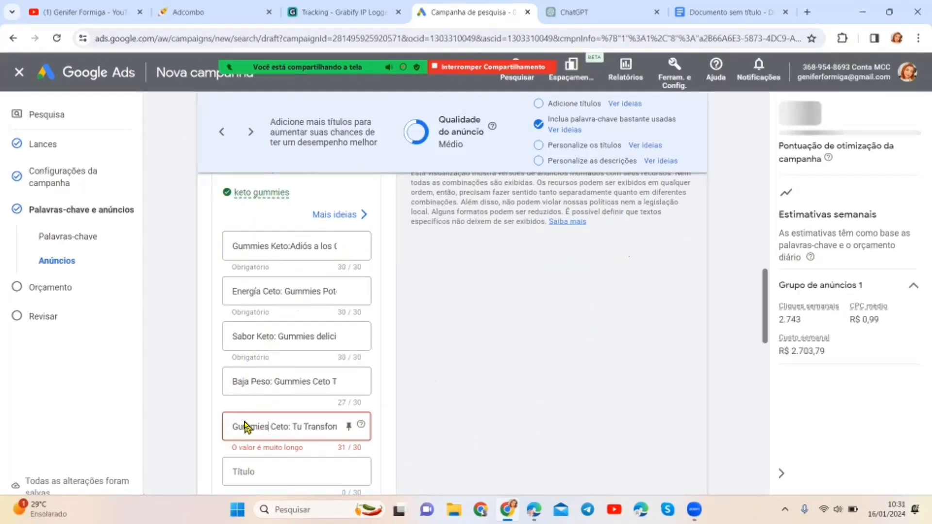
key("BackSpace")
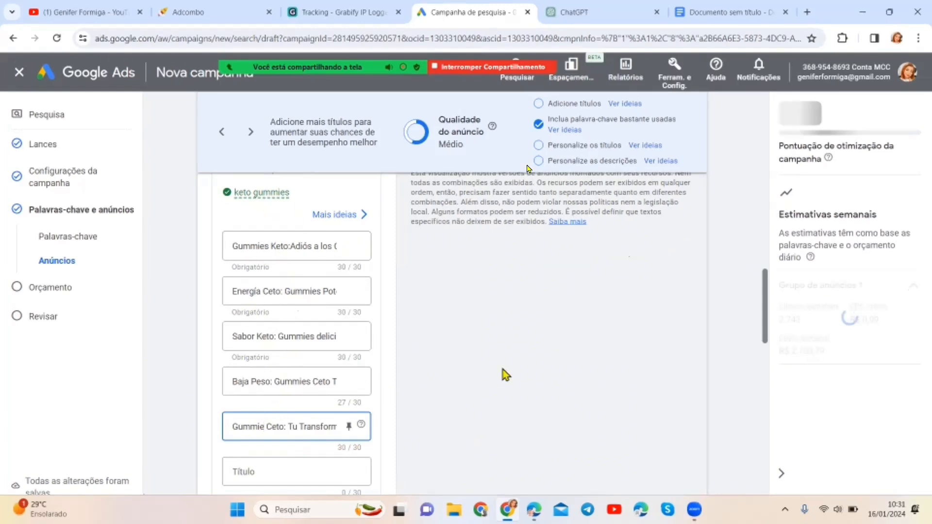
Step: Switch to ChatGPT and ask: "crie 5 ctas com até 28 caracteres"
left_click(630, 14)
left_click(336, 468)
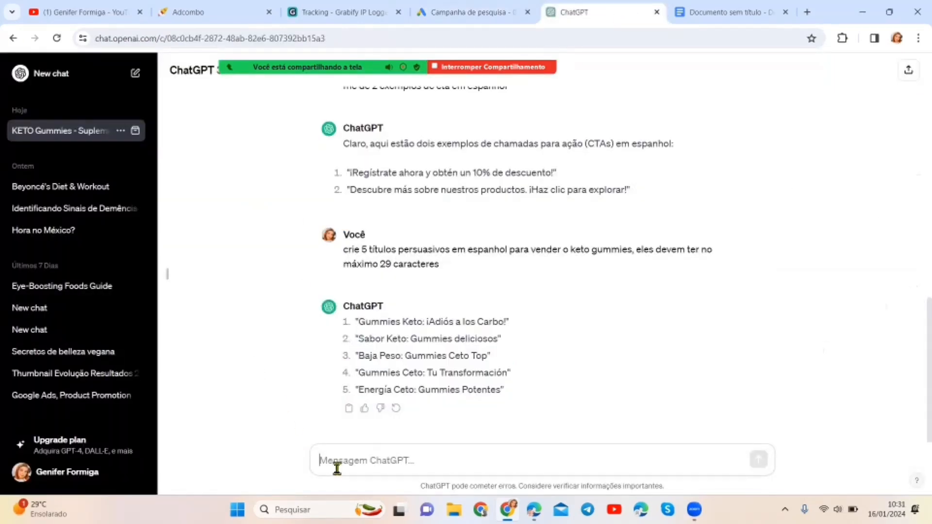
type("me d")
key("BackSpace")
key("BackSpace")
key("BackSpace")
key("BackSpace")
type("crie 5 ctas")
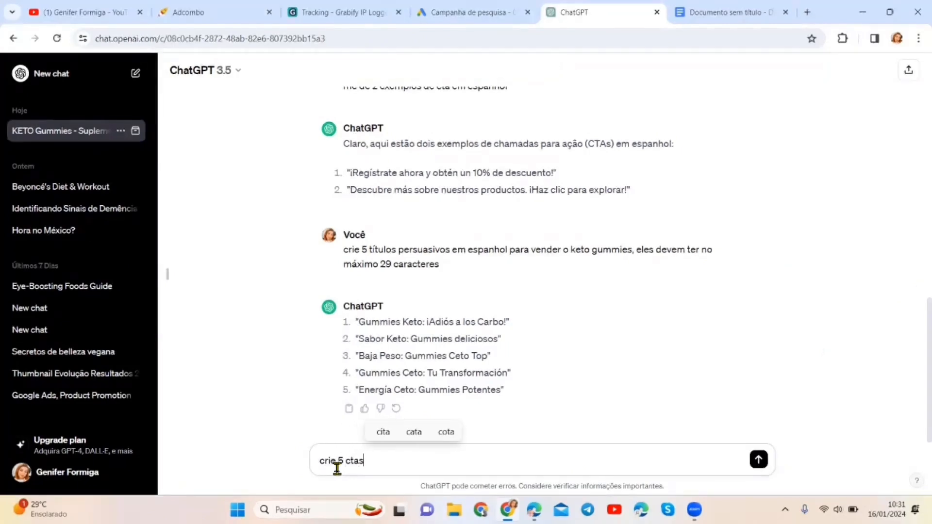
type(" com até ")
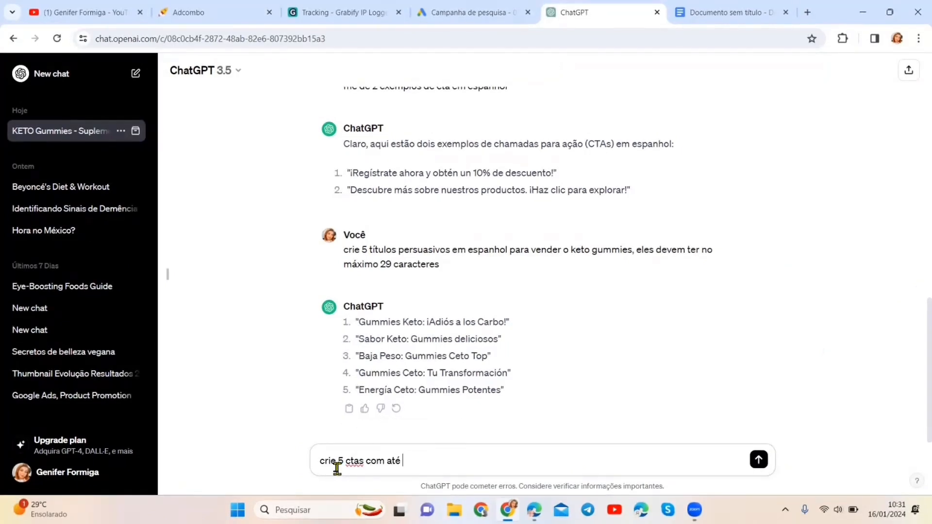
type("28 caracteres")
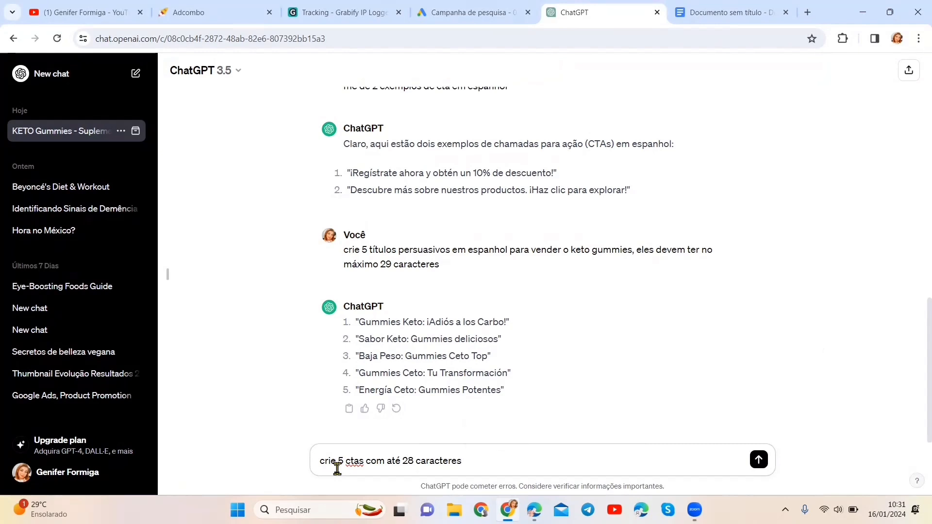
key("Return")
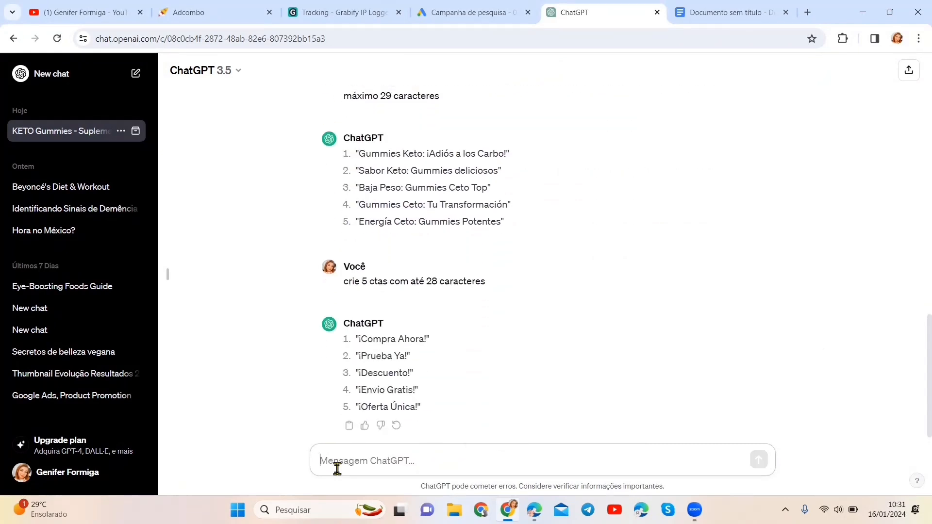
Step: Copy ChatGPT's five call-to-action suggestions and paste them together into the ad's sixth headline in Google Ads
left_click_drag(363, 338, 347, 387)
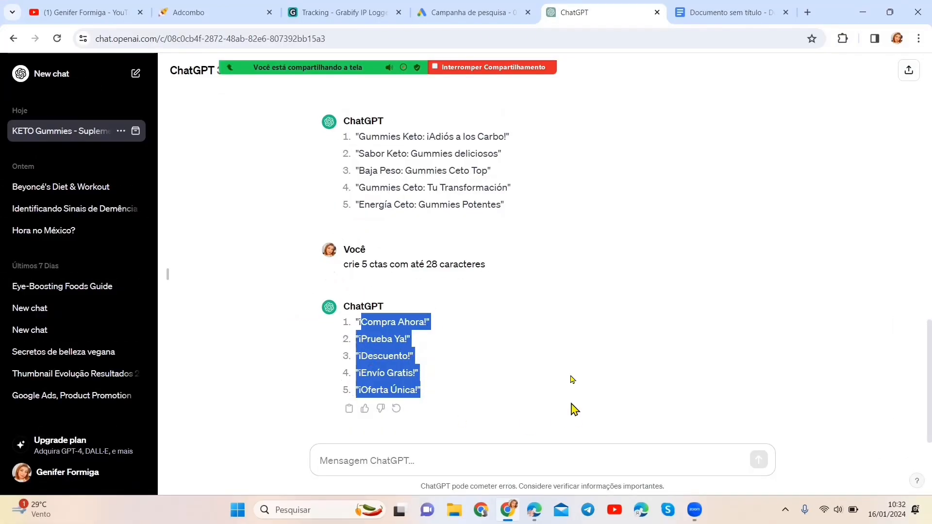
left_click(467, 14)
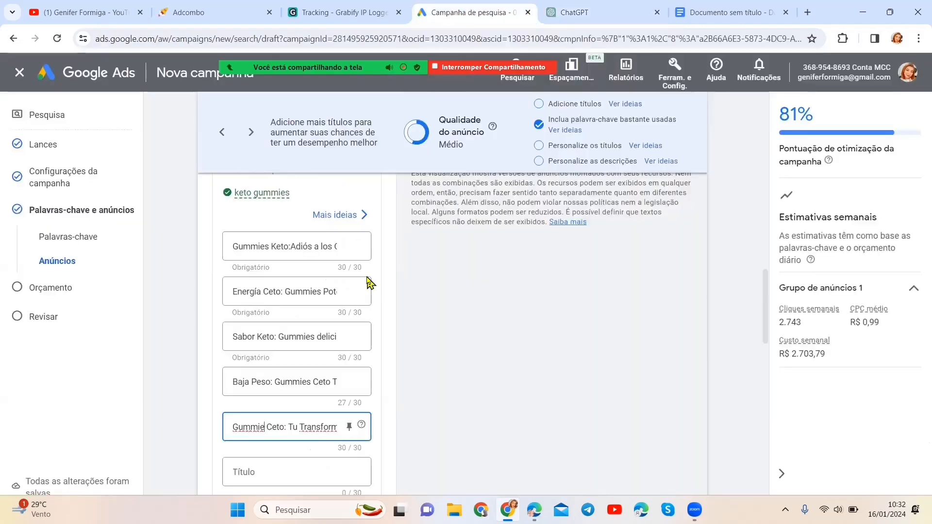
left_click(242, 472)
key("ctrl+v")
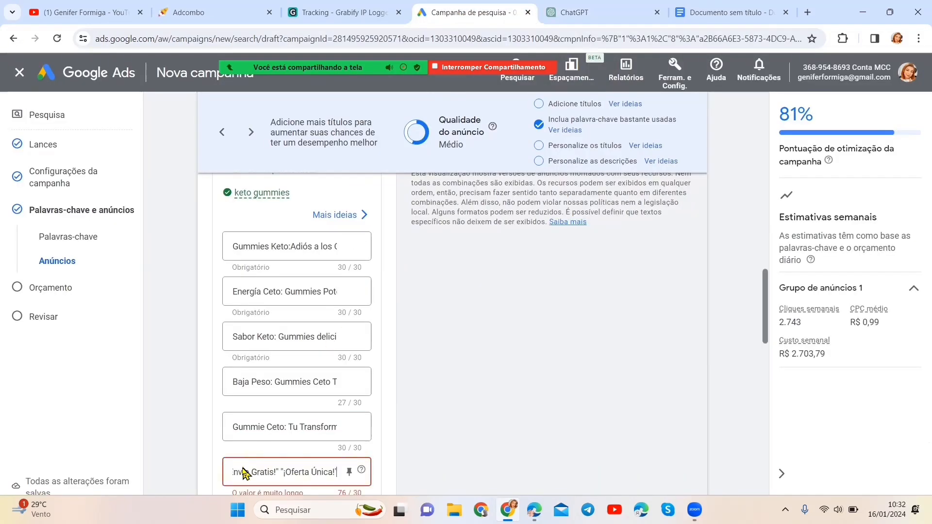
Step: Distribute the pasted calls to action over headlines six to ten without punctuation: Oferta Única, Envío Gratis, Descuento, Prueba Ya and Compra Ahora
key("BackSpace")
key("BackSpace")
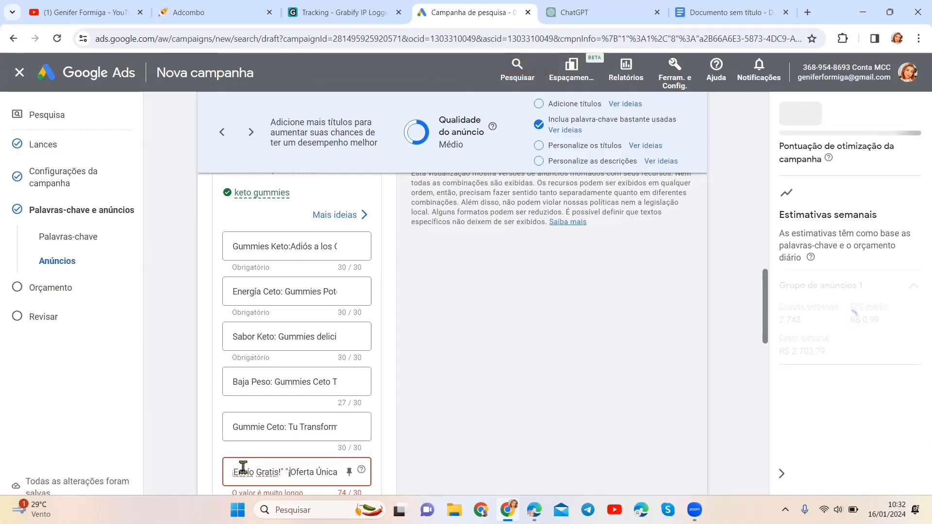
key("shift+Left")
key("shift+Left")
key("shift+Left")
key("shift+Left")
key("shift+Left")
key("shift+Left")
key("shift+Left")
key("shift+Left")
key("shift+Left")
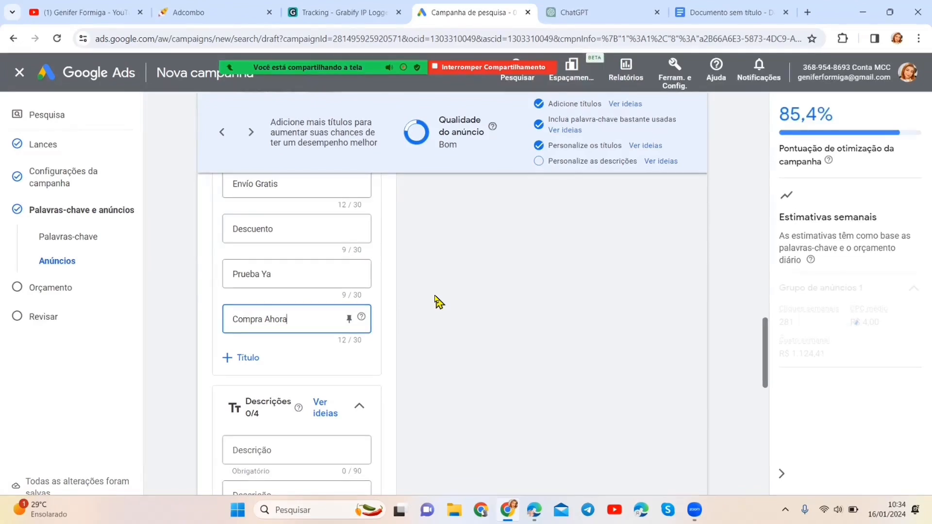
scroll(439, 301, "up", 1)
scroll(439, 301, "up", 2)
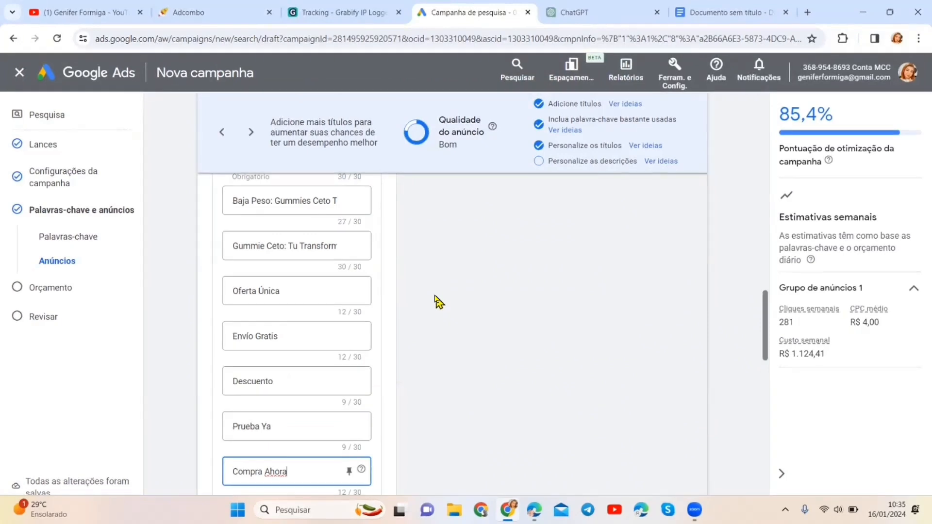
Step: Draft a ChatGPT request: "crie 3 descrições com até 80 caracteres explicando porque é bom usar o keto gummies, falando de gatilhos"
scroll(438, 301, "down", 6)
scroll(438, 302, "down", 1)
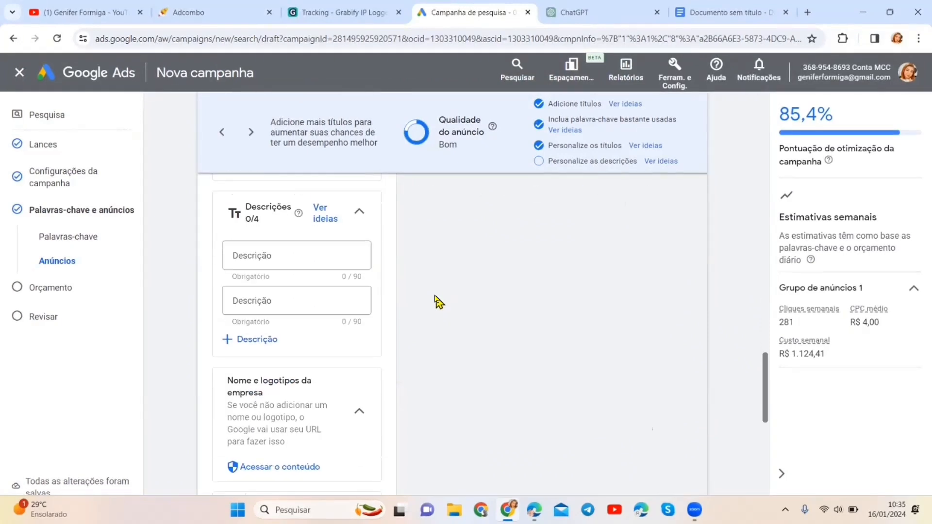
scroll(438, 302, "up", 1)
left_click(573, 11)
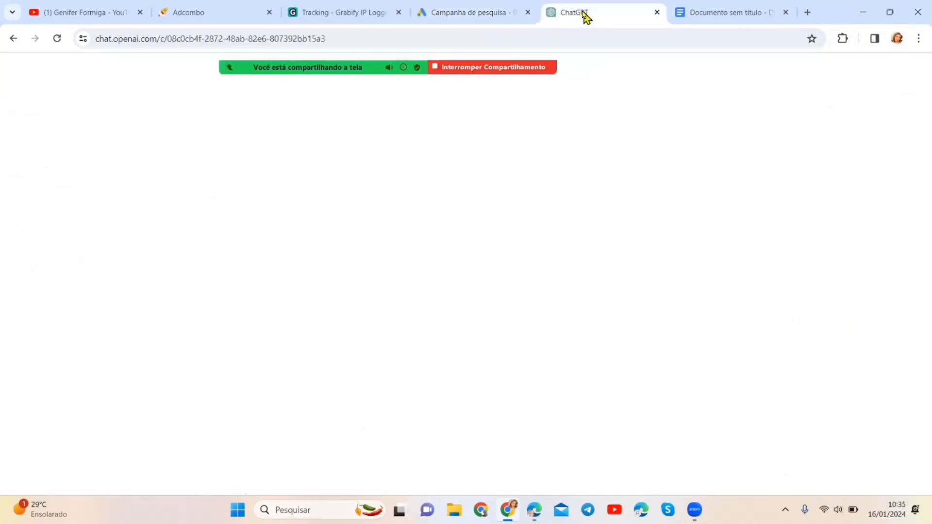
left_click(398, 456)
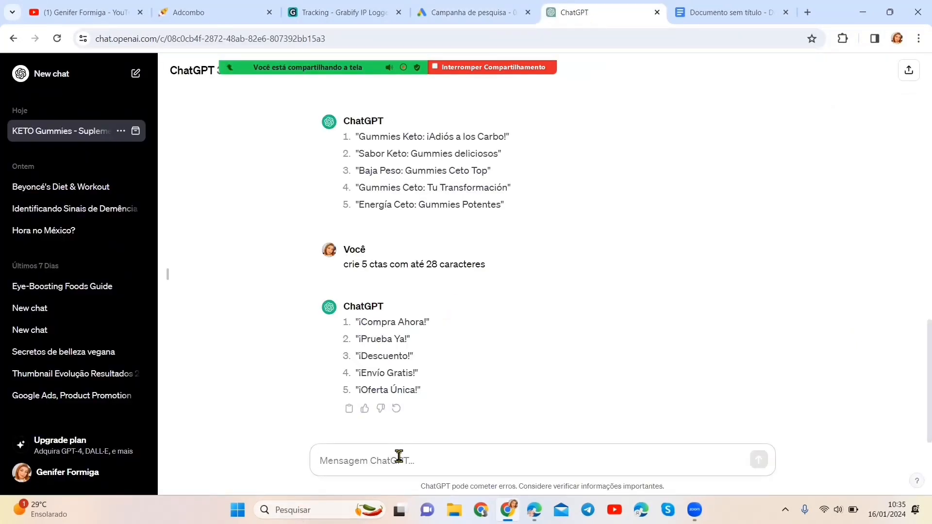
type("c")
type("d")
key("BackSpace")
type("3 descri")
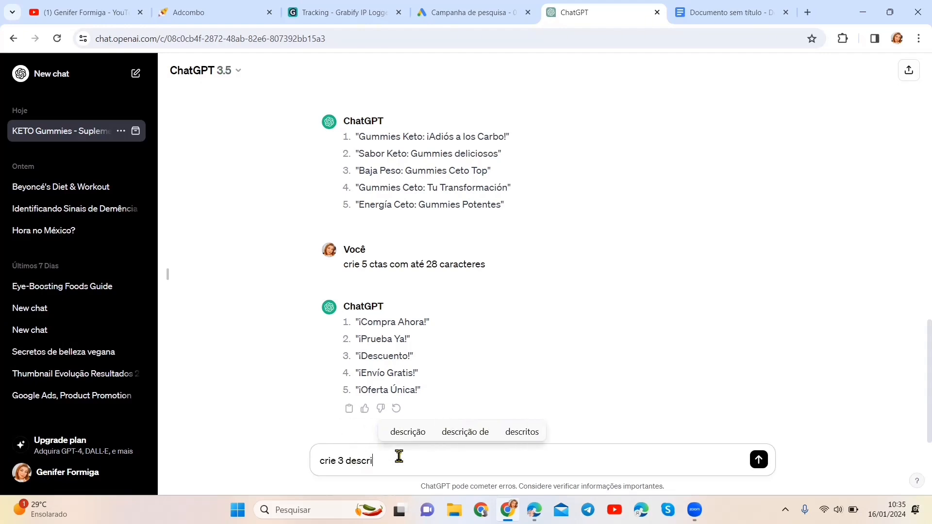
type("ções")
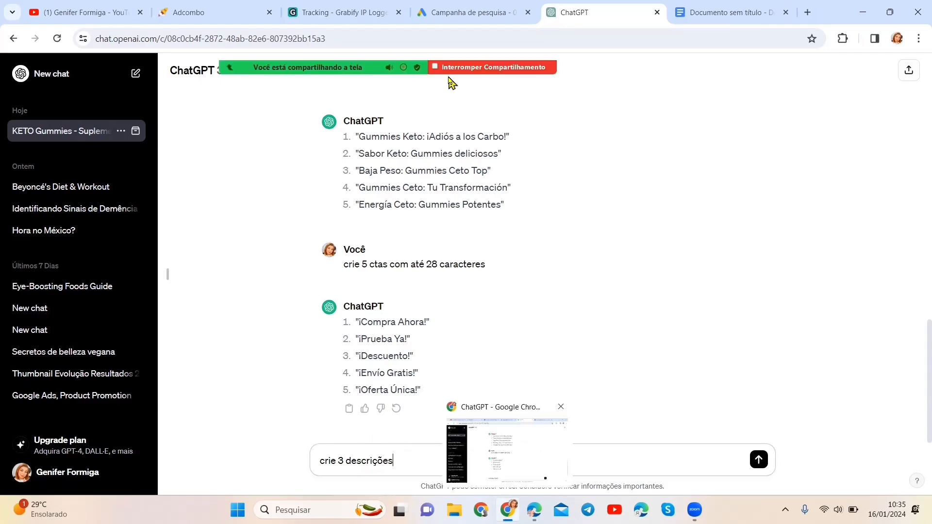
type(" com até ")
type("80 caracteres")
type(" explicando po")
type("rque é bom")
type(" usas")
type(" o ke")
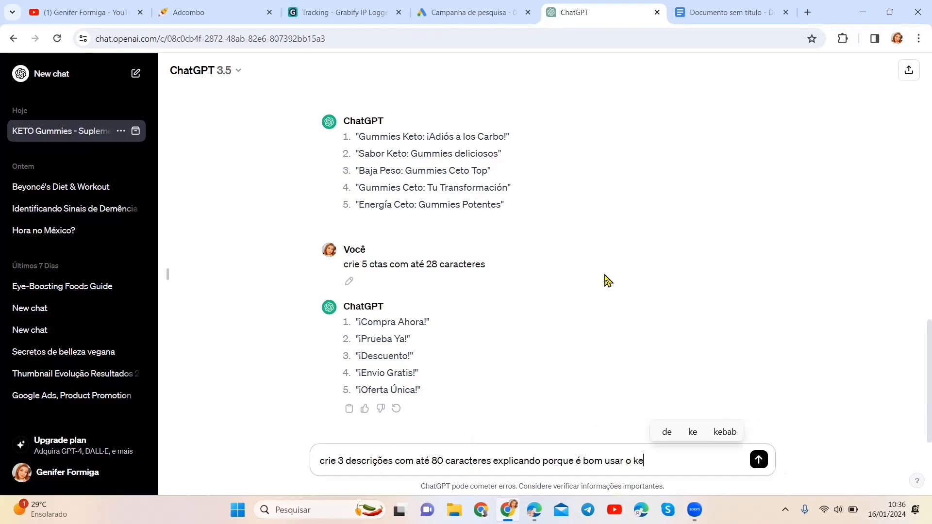
type("to gummies, fala")
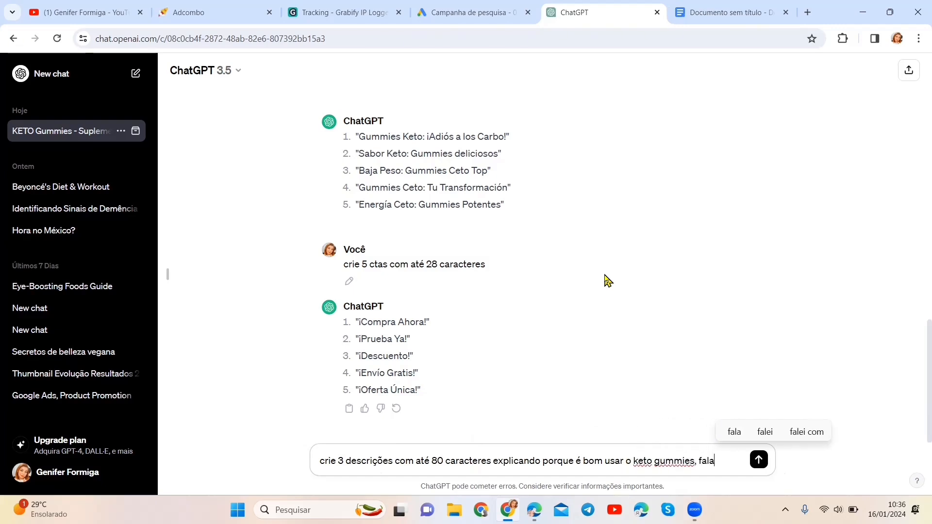
type("ndo de gatilhos")
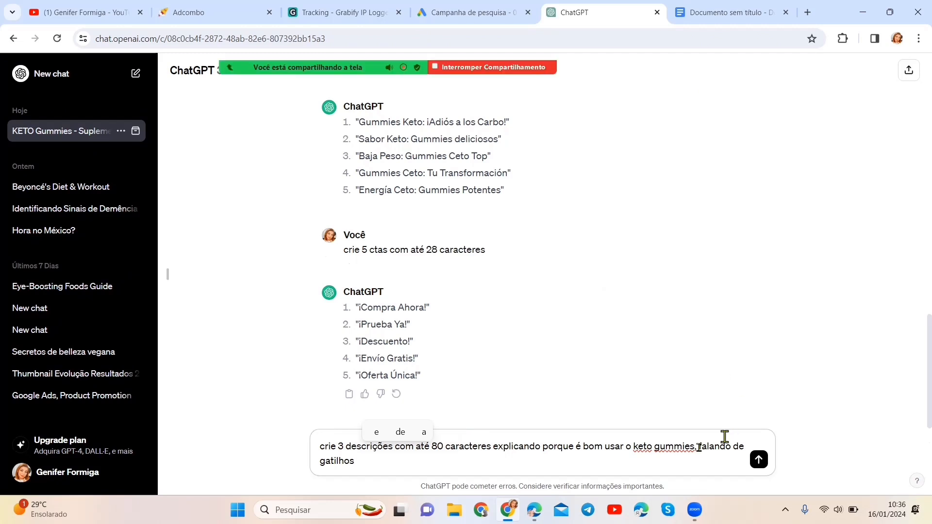
Step: Reword the request's ending to "usando gatilhos mentais levando as pessoas a clicarem no anúncio" and send it
key("Delete")
key("Delete")
key("Delete")
key("Delete")
key("Delete")
key("Delete")
key("Delete")
key("Delete")
key("Delete")
key("Delete")
key("Delete")
type("usando")
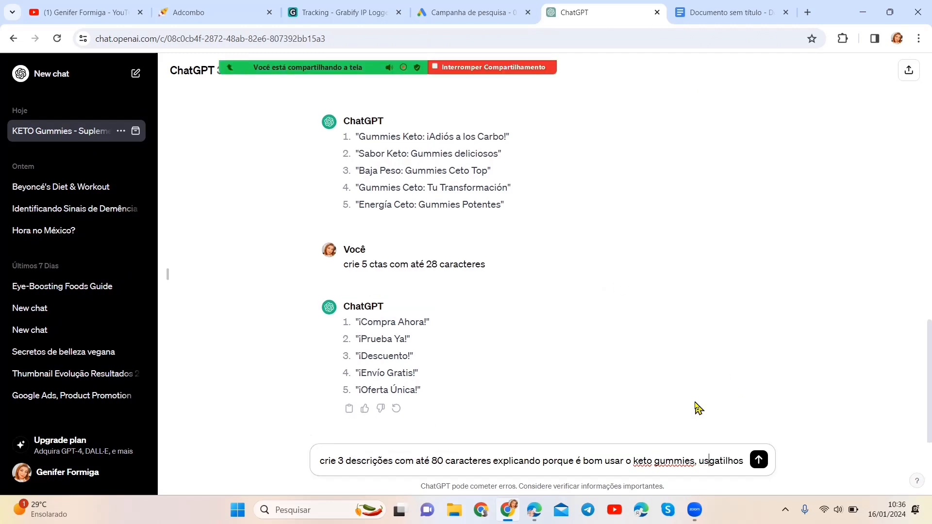
type(" gatilhos ")
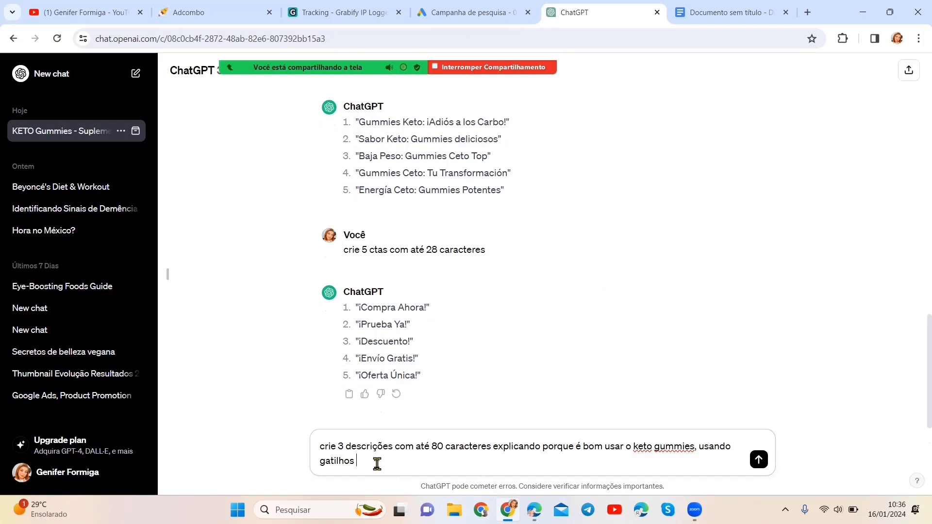
type("mentais")
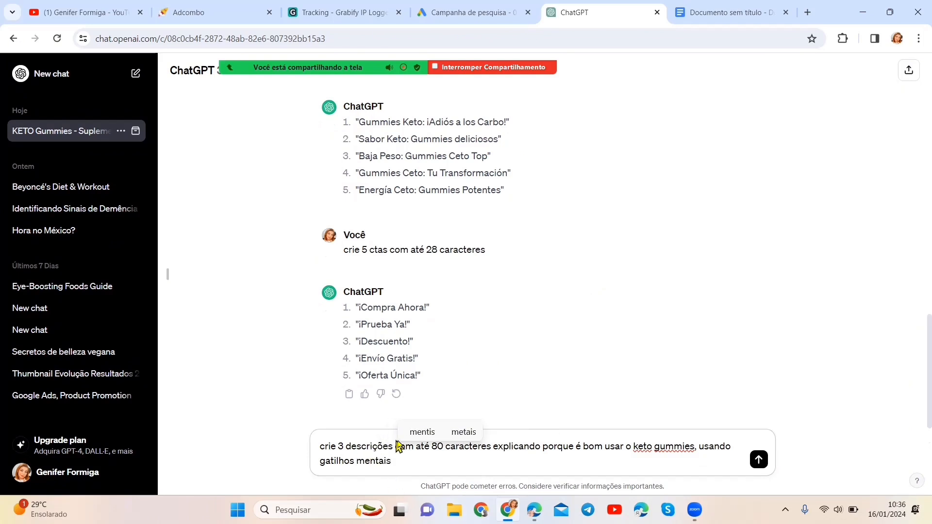
type(" levando as pessoas a clicaque")
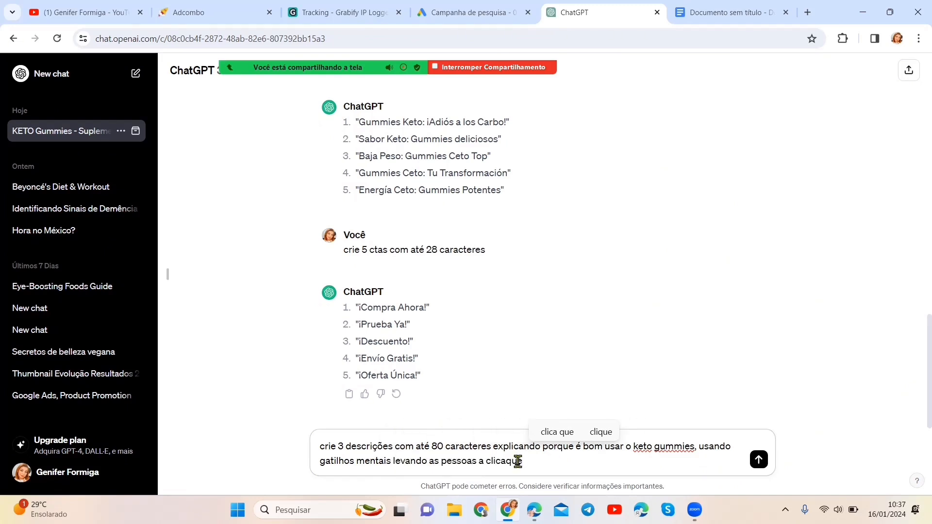
key("BackSpace")
key("BackSpace")
key("BackSpace")
type("rem no anúncio")
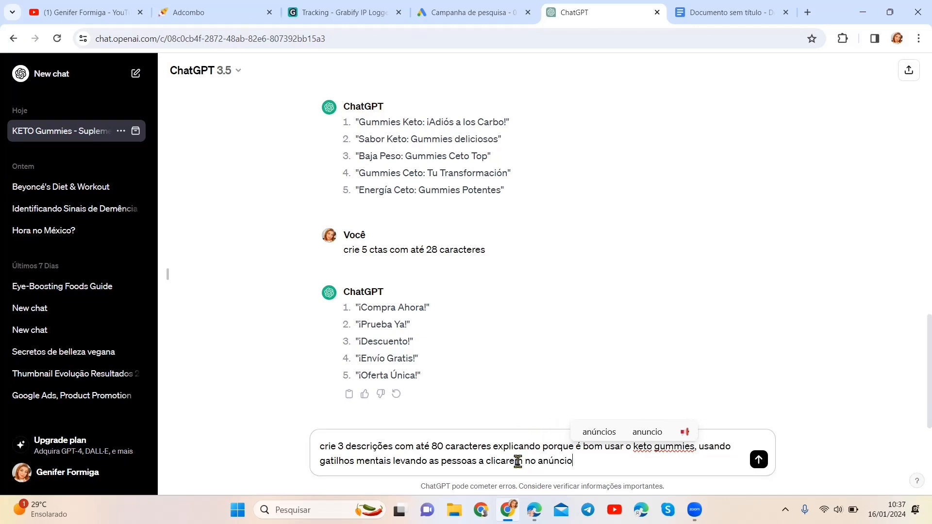
key("Return")
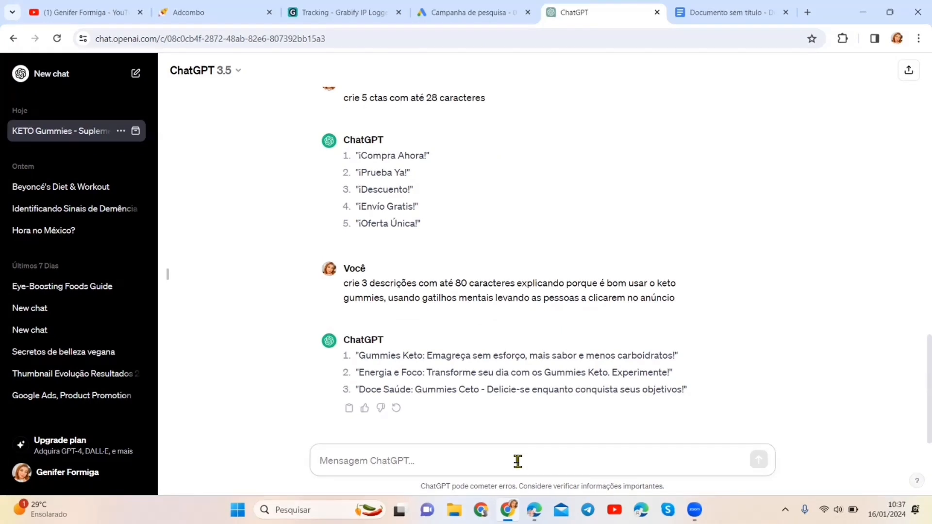
Step: Ask ChatGPT for the three descriptions in Spanish with "em espanhol"
type("em espanhol")
key("Return")
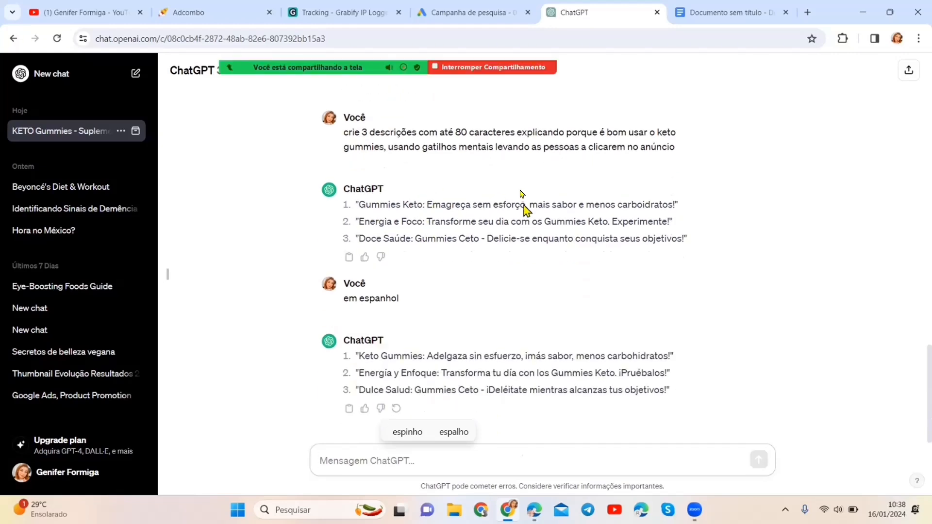
Step: Use ChatGPT's first Spanish suggestion as the ad's first description in Google Ads, written "Keto Gummies: Adelgaza sin esfuerzo, ¡más sabor, menos carbohidratos."
left_click_drag(358, 356, 672, 356)
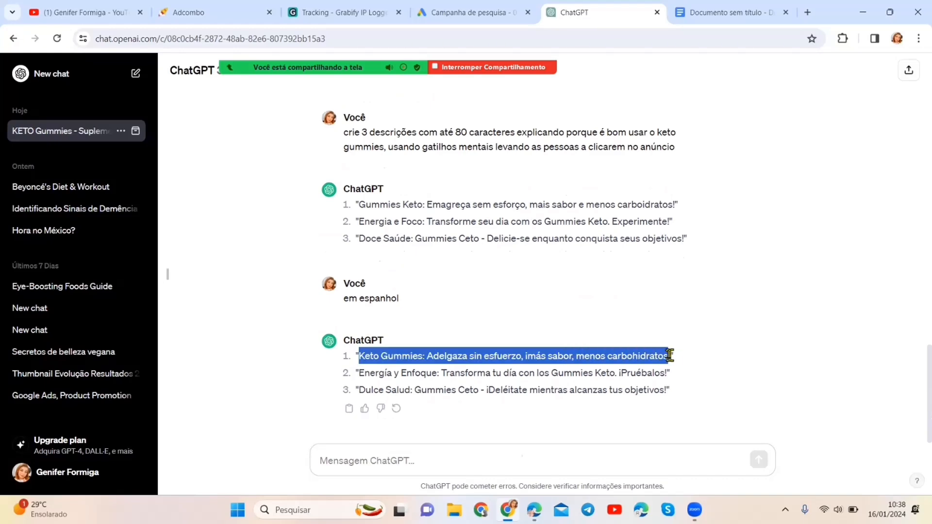
left_click(468, 12)
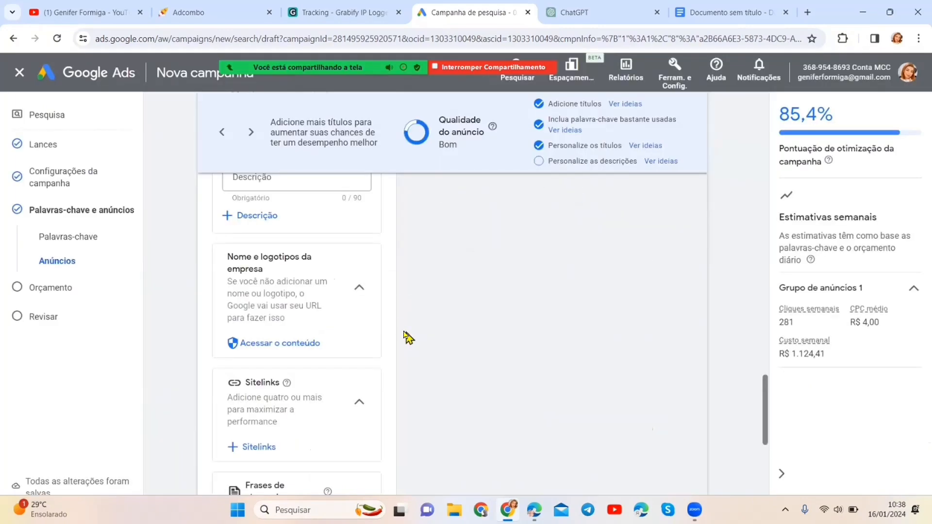
scroll(246, 294, "up", 3)
left_click(245, 293)
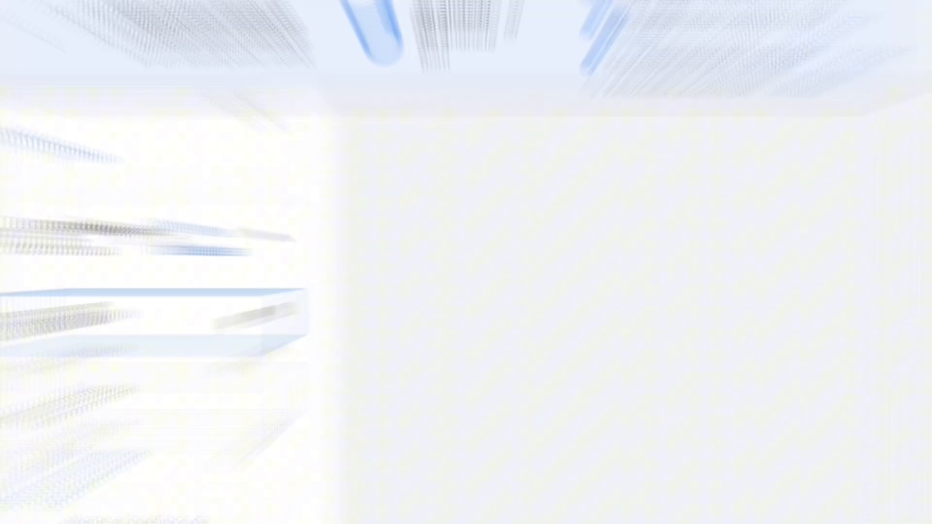
type("Keto Gummies: Adelgaza sin esfuerzo, ¡más sabor, menos carbohidratos.")
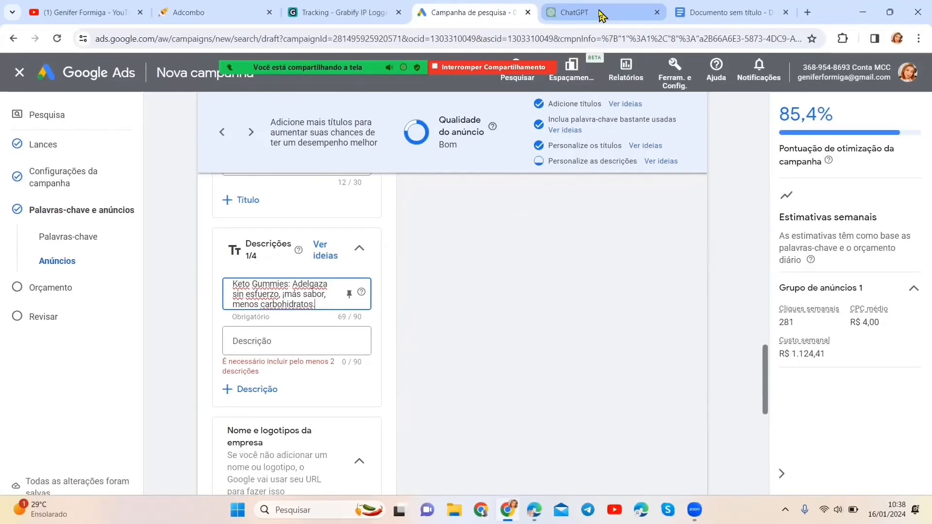
Step: Copy ChatGPT's second Spanish description, starting "Energía y Enfoque", and return to the Google Ads campaign with it
left_click(602, 15)
left_click_drag(358, 372, 667, 374)
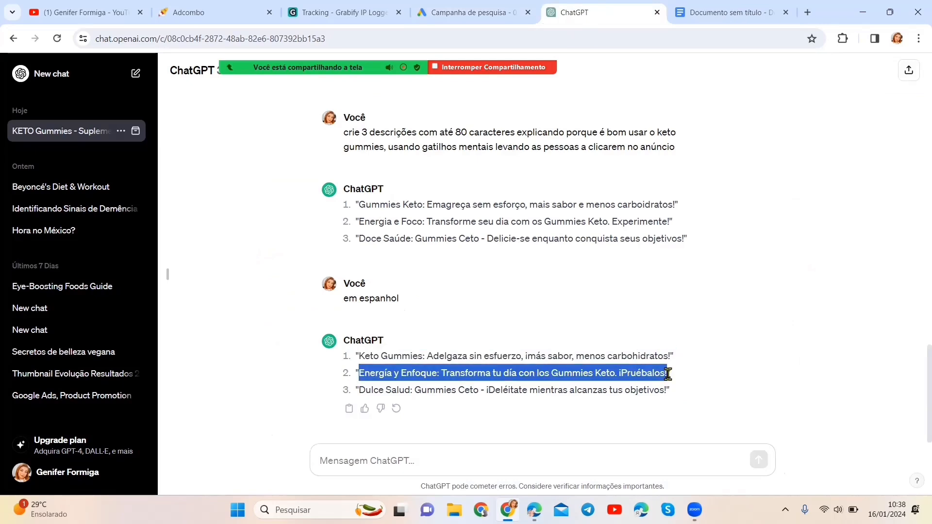
left_click(463, 15)
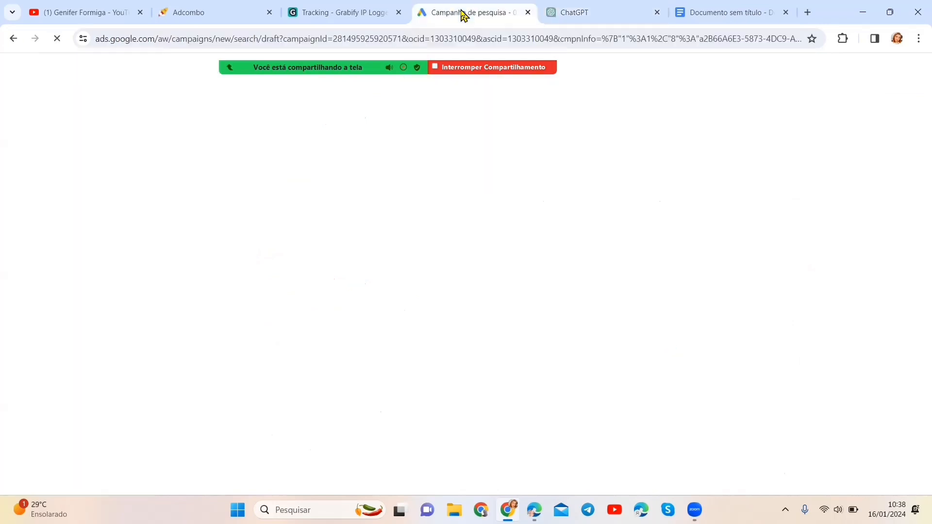